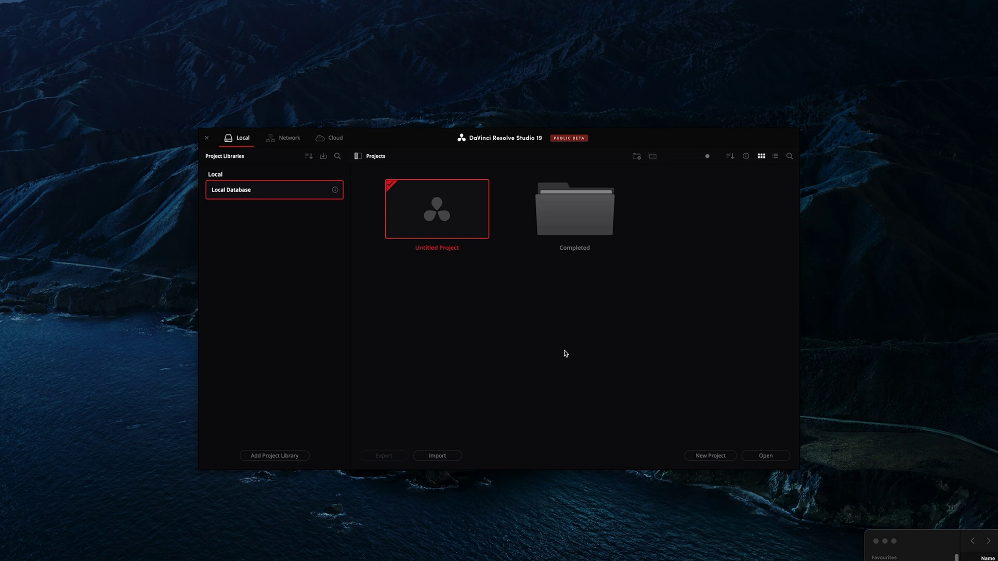
# Step: Start a new project and name it 'My Video'
pyautogui.click(719, 457)
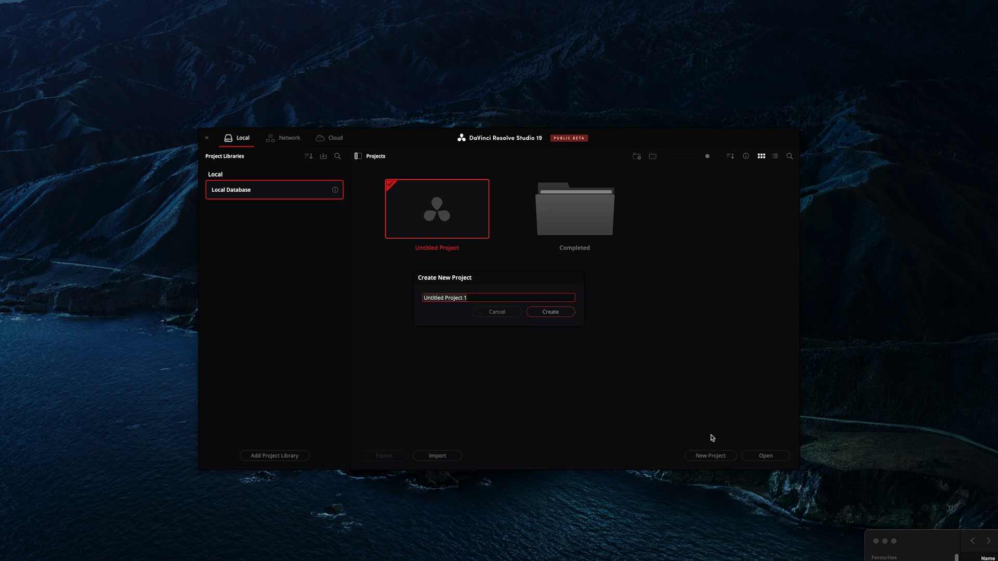
pyautogui.write('My')
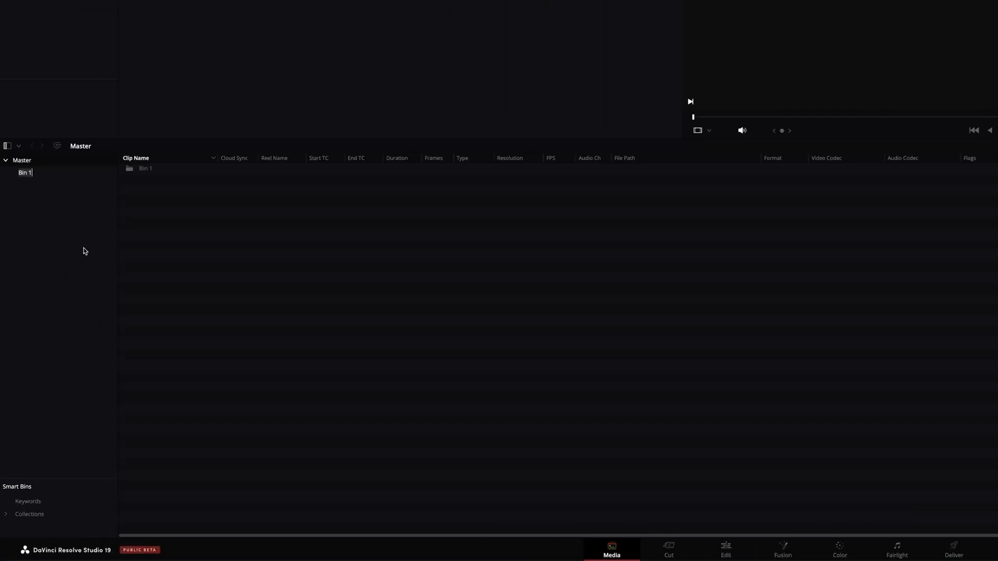
# Step: Create three bins named Cam A, Cam B and Audio
pyautogui.write('Cam A')
pyautogui.press('Return')
pyautogui.rightClick(59, 235)
pyautogui.click(93, 242)
pyautogui.write('Cam B')
pyautogui.press('Return')
pyautogui.click(58, 252)
pyautogui.write('Audio')
pyautogui.press('Return')
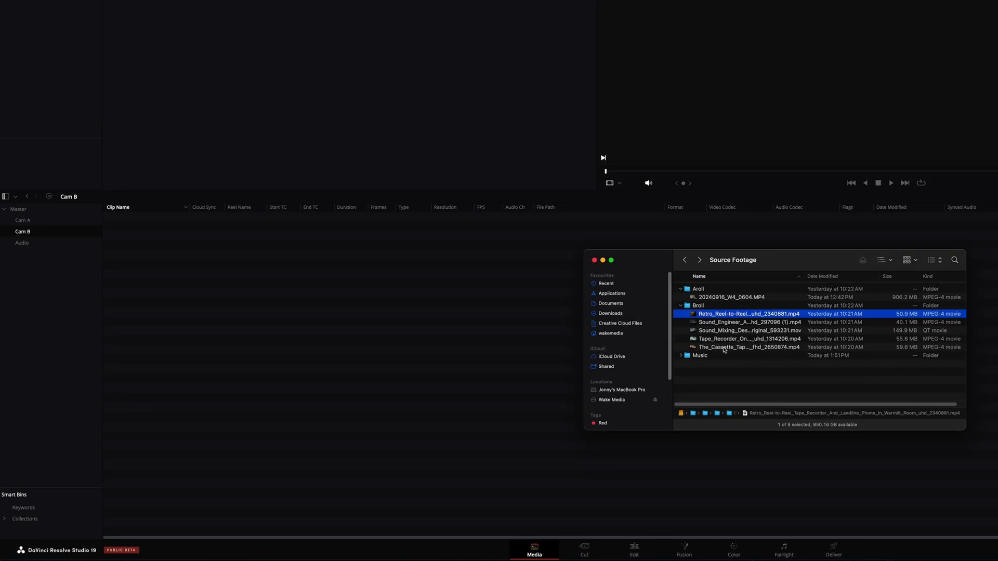
# Step: Import the five B-roll clips into Cam B and the music mp3 into Audio
pyautogui.keyDown('shift'); pyautogui.click(725, 348); pyautogui.keyUp('shift')
pyautogui.moveTo(746, 331); pyautogui.dragTo(416, 328)
pyautogui.click(61, 244)
pyautogui.click(681, 355)
pyautogui.moveTo(738, 364); pyautogui.dragTo(488, 361)
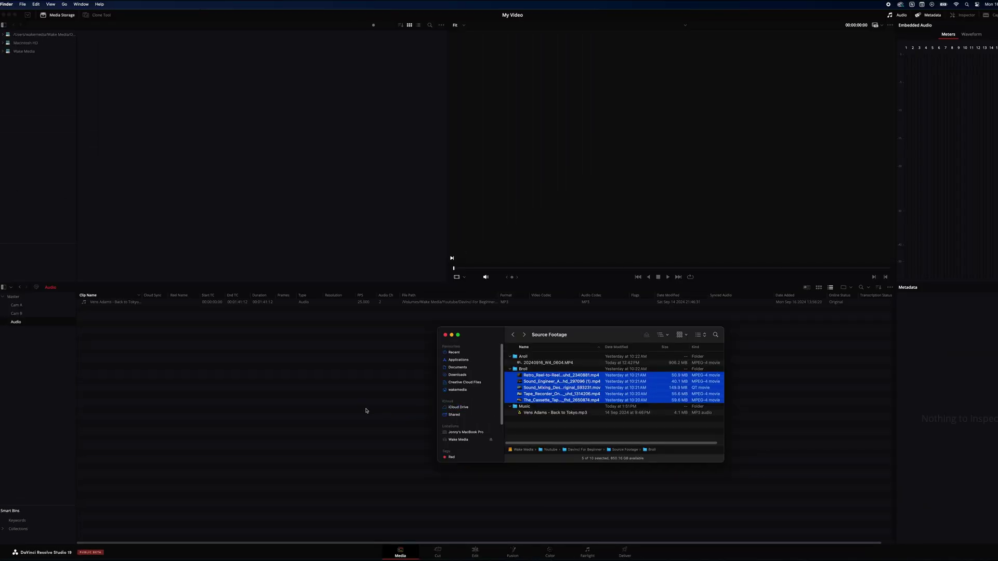
# Step: Place the Cam A talking-head clip on a new timeline in the Edit page
pyautogui.click(387, 388)
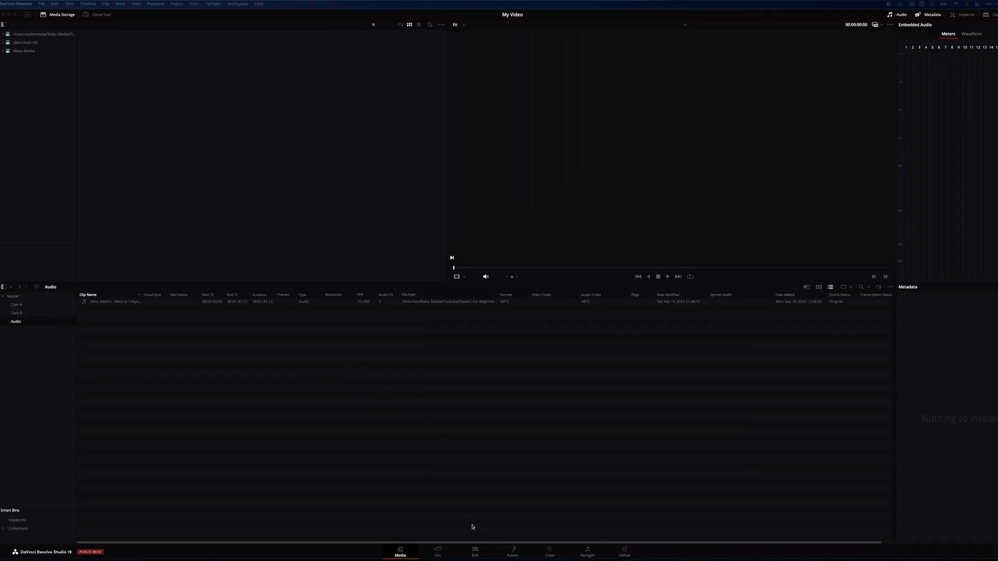
pyautogui.click(476, 552)
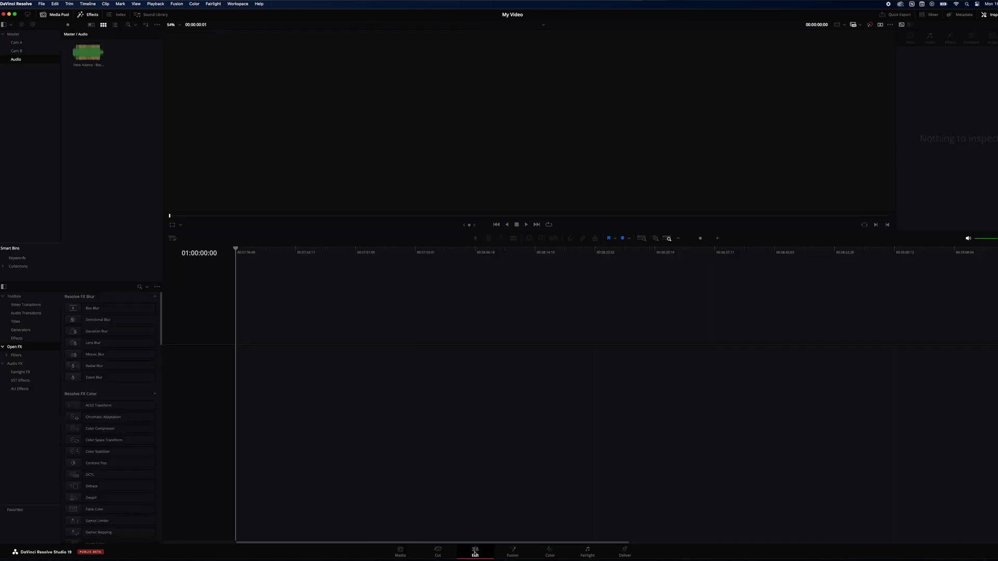
pyautogui.click(16, 43)
pyautogui.click(86, 53)
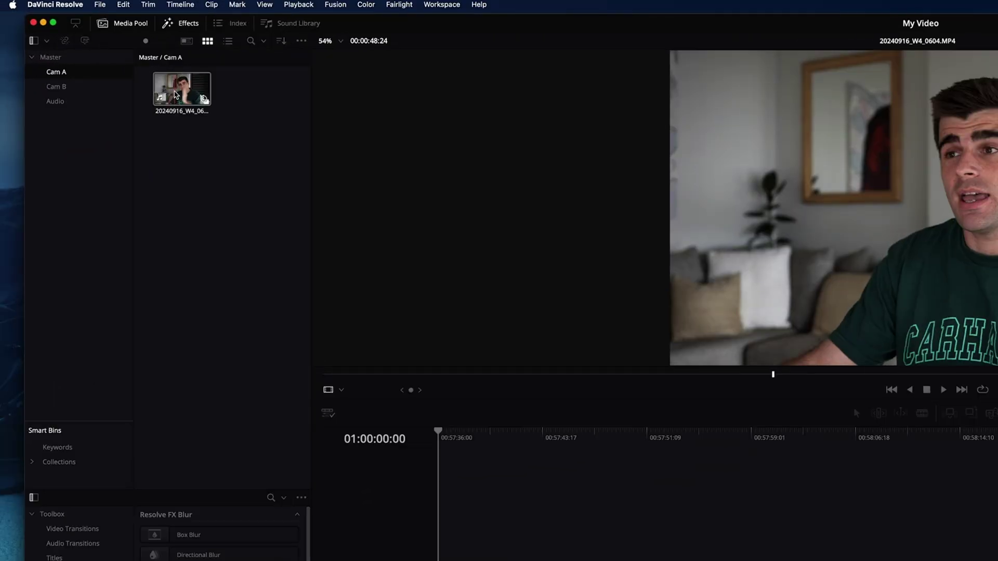
pyautogui.moveTo(175, 95); pyautogui.dragTo(265, 395)
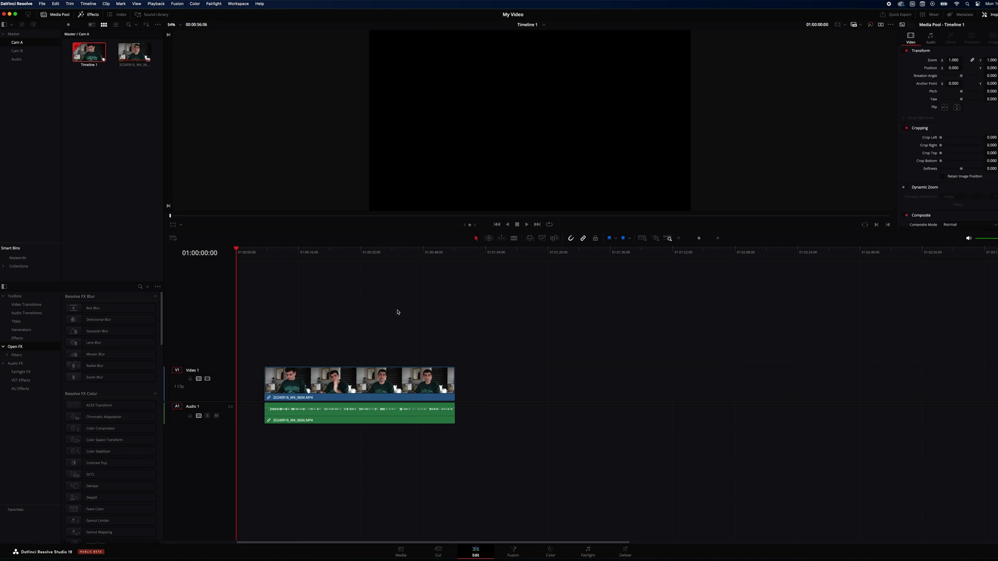
# Step: Zoom into the timeline and scrub the playhead to about 01:00:13:07
pyautogui.moveTo(699, 238); pyautogui.dragTo(700, 242)
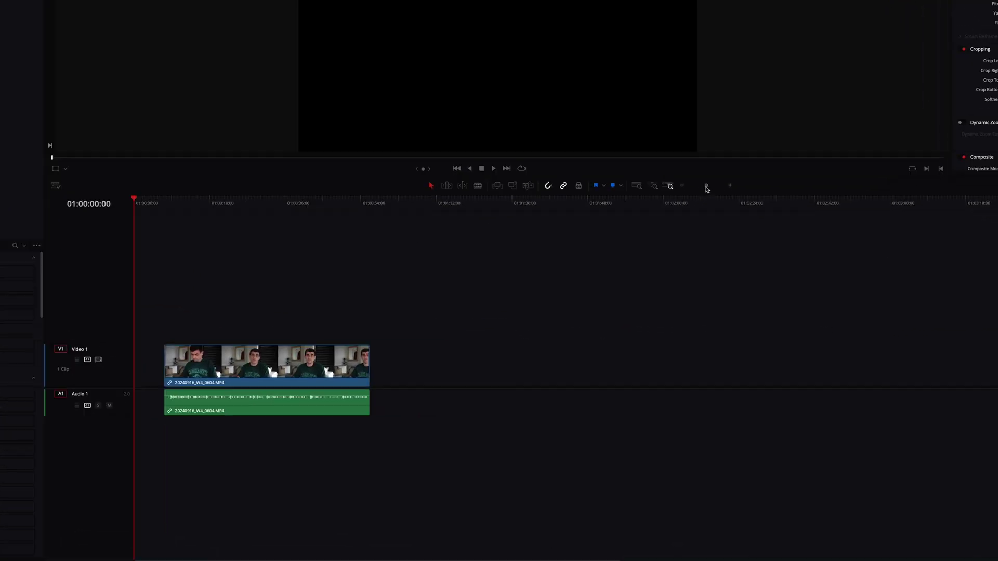
pyautogui.moveTo(709, 189); pyautogui.dragTo(704, 187)
pyautogui.scroll(3, 601, 225)
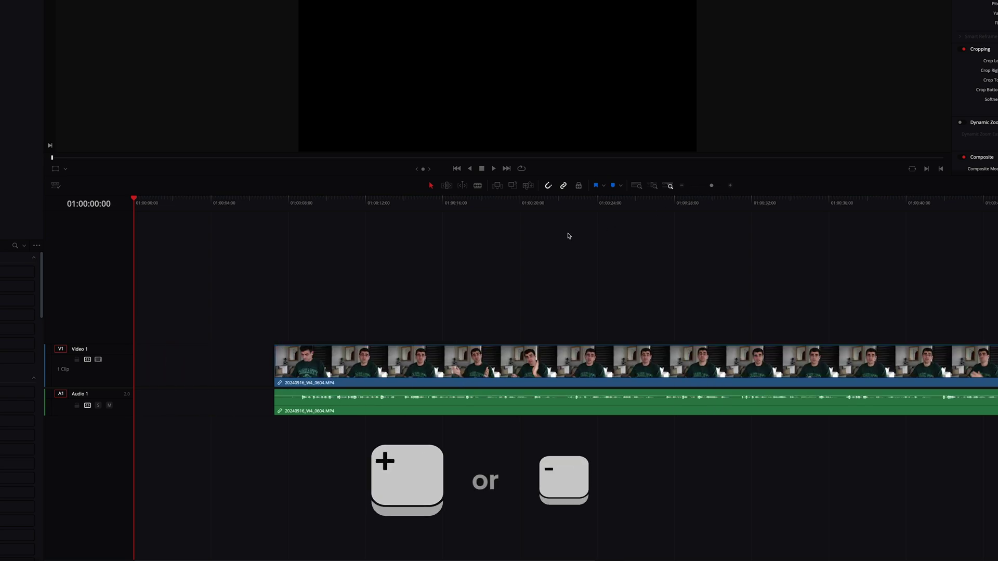
pyautogui.moveTo(217, 203); pyautogui.dragTo(530, 221)
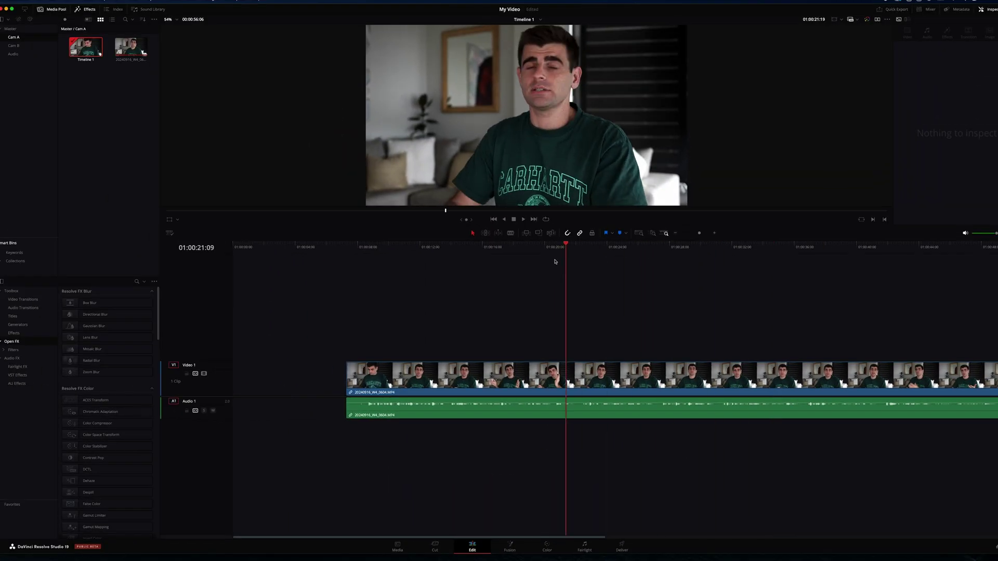
pyautogui.moveTo(556, 261); pyautogui.dragTo(440, 263)
# Step: Play the timeline and make the Video 1 and Audio 1 tracks taller
pyautogui.press('space')
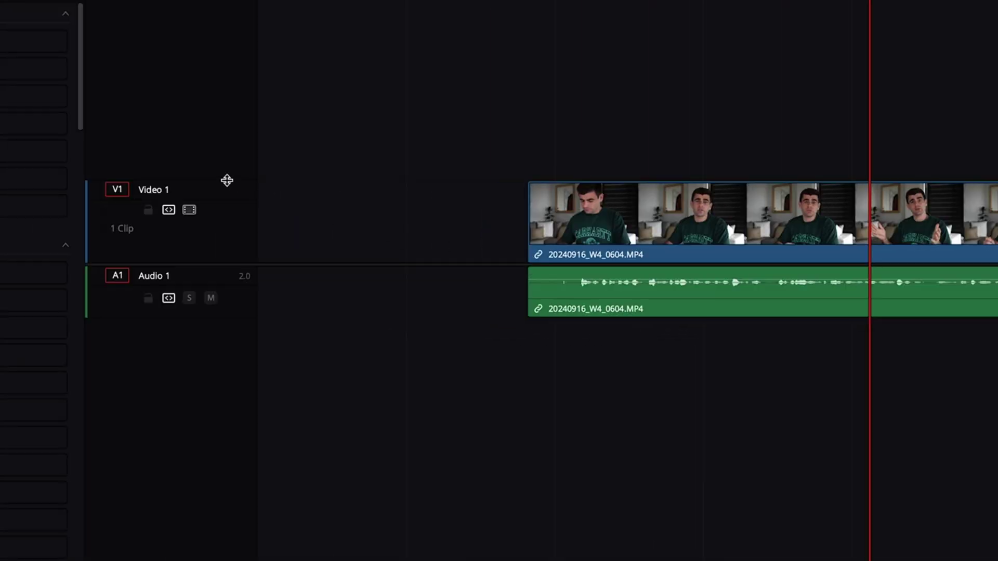
pyautogui.moveTo(227, 180); pyautogui.dragTo(229, 101)
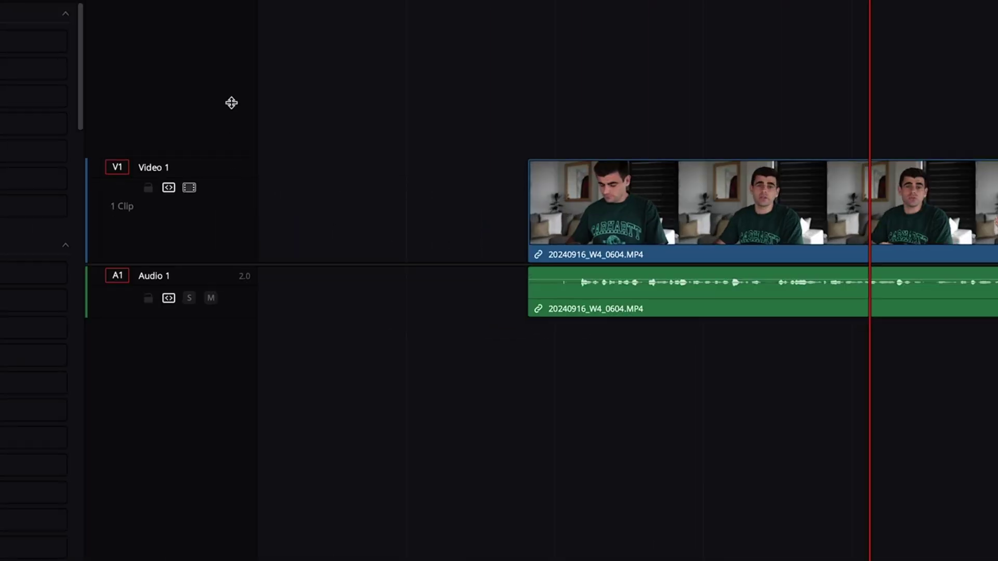
pyautogui.moveTo(231, 317); pyautogui.dragTo(239, 385)
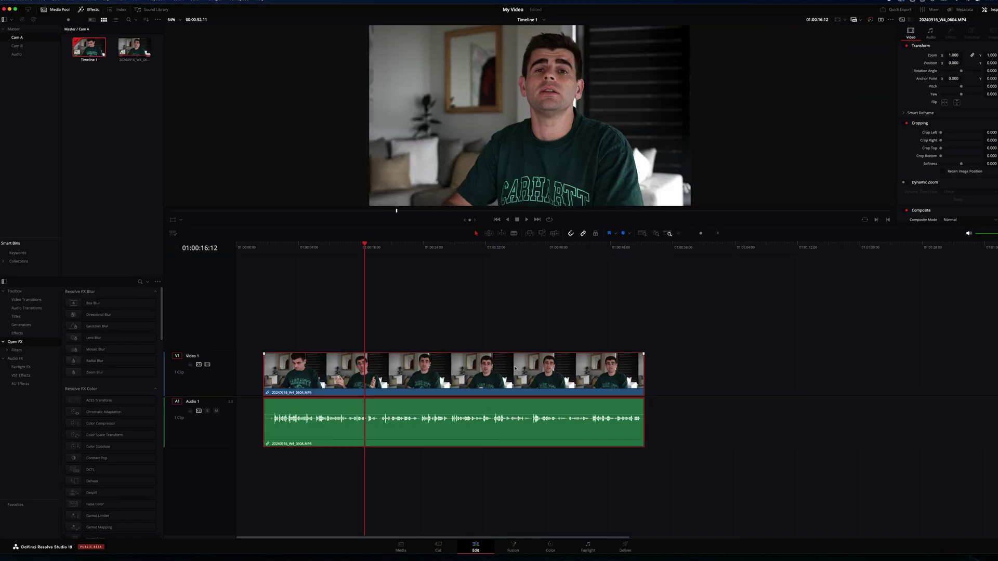
# Step: Turn off linked selection, slide video and audio apart, then undo to restore sync
pyautogui.moveTo(516, 369); pyautogui.dragTo(470, 381)
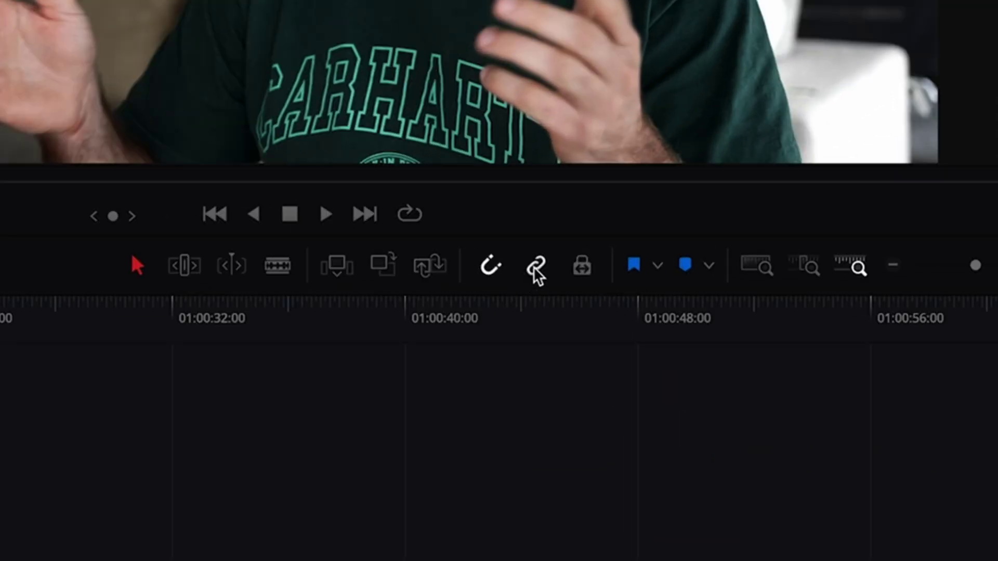
pyautogui.click(533, 268)
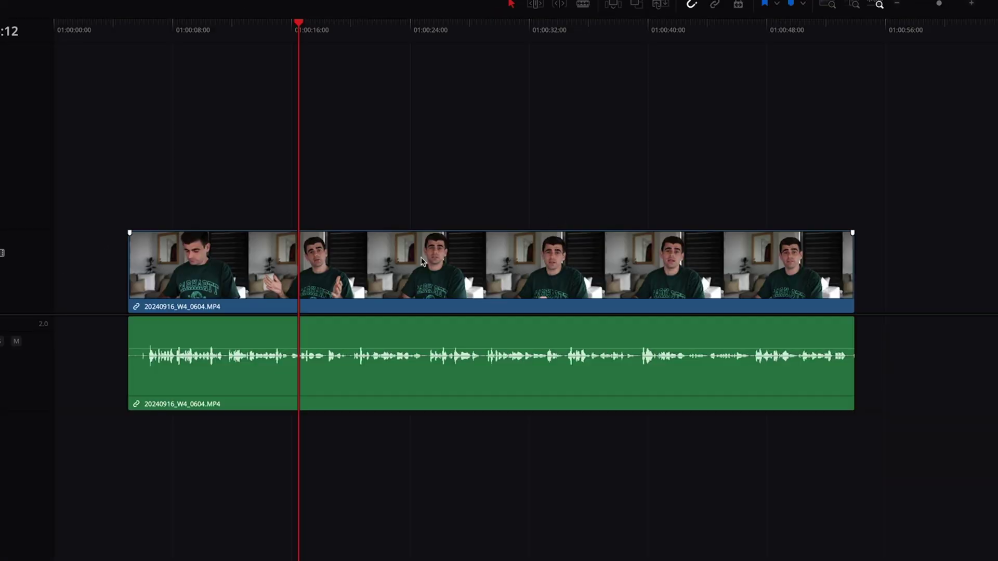
pyautogui.moveTo(423, 263); pyautogui.dragTo(500, 262)
pyautogui.moveTo(441, 368); pyautogui.dragTo(466, 382)
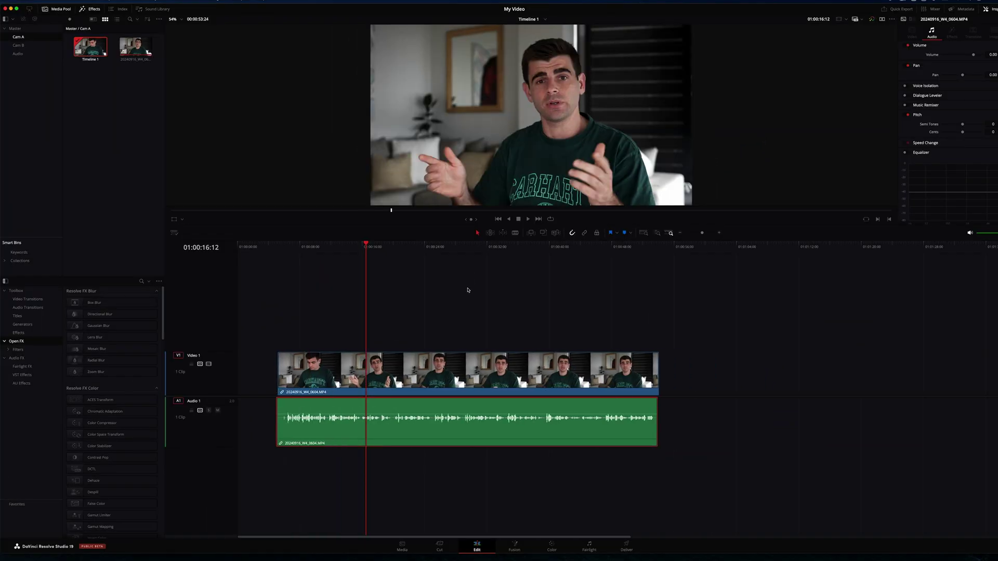
pyautogui.press('super+z')
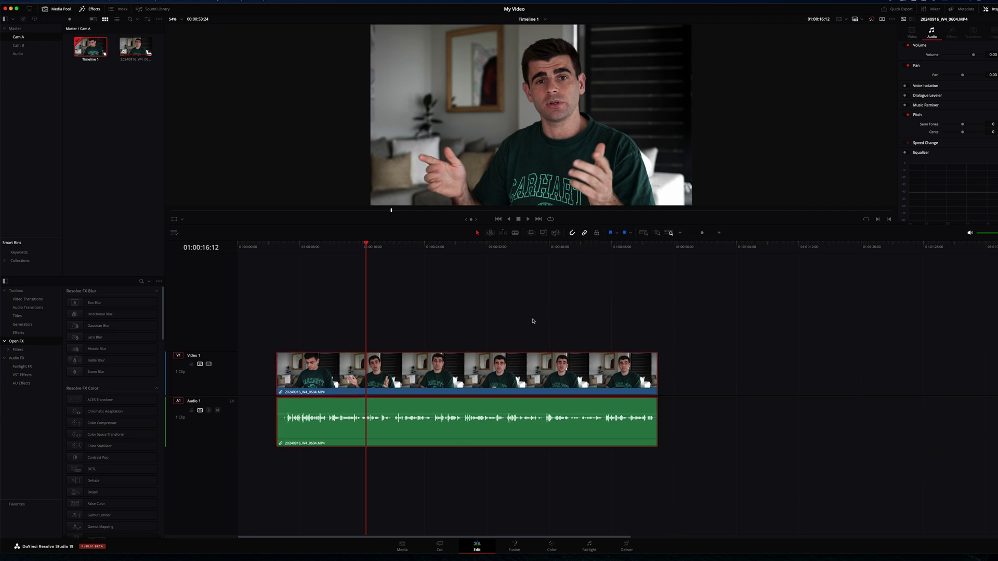
# Step: Play the timeline and trim the talking-head clip's end shorter
pyautogui.press('space')
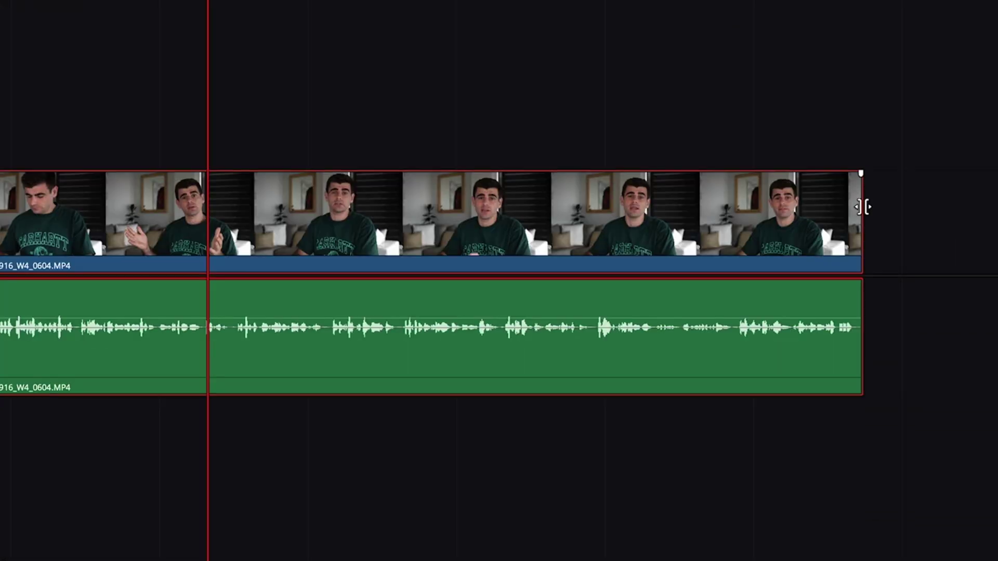
pyautogui.moveTo(656, 364); pyautogui.dragTo(643, 369)
pyautogui.moveTo(828, 208); pyautogui.dragTo(733, 207)
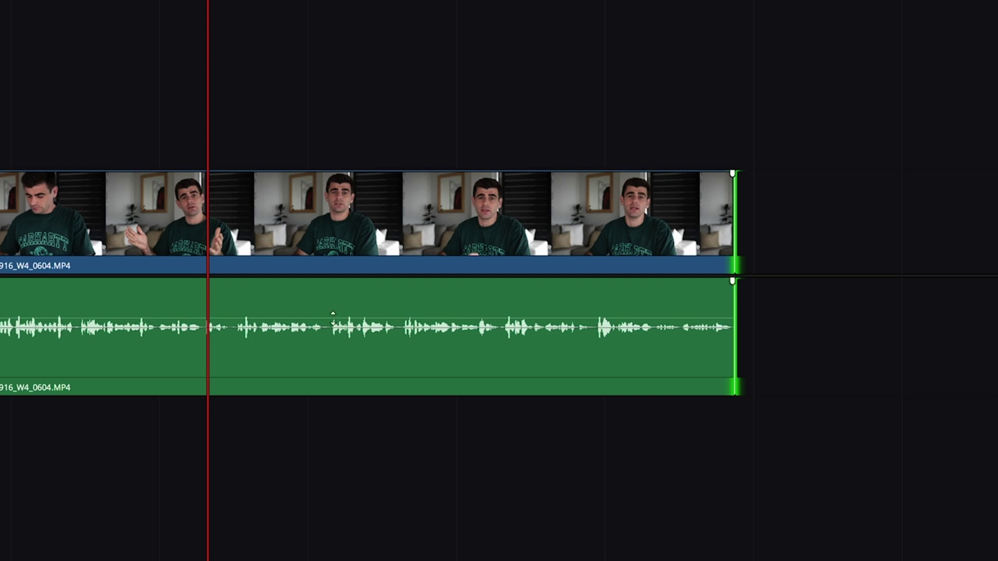
# Step: Boost the clip's audio volume and add a fade-in and fade-out
pyautogui.moveTo(332, 318); pyautogui.dragTo(333, 312)
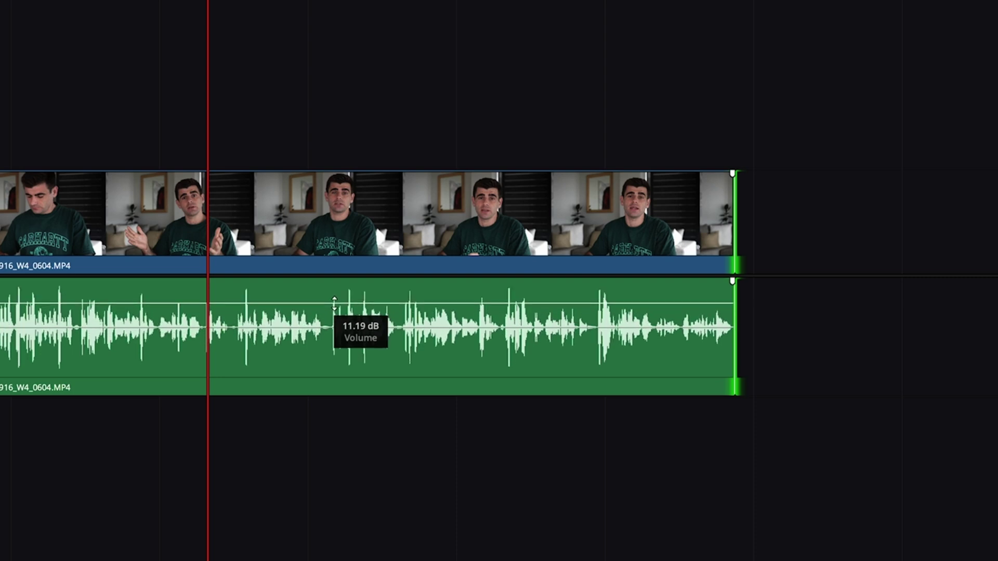
pyautogui.moveTo(334, 303); pyautogui.dragTo(335, 308)
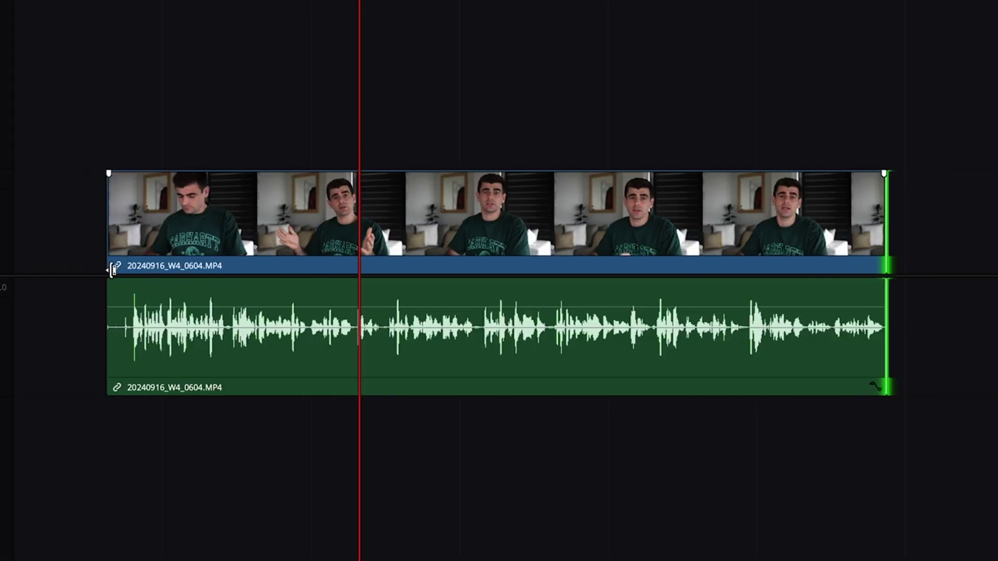
pyautogui.moveTo(111, 281); pyautogui.dragTo(144, 283)
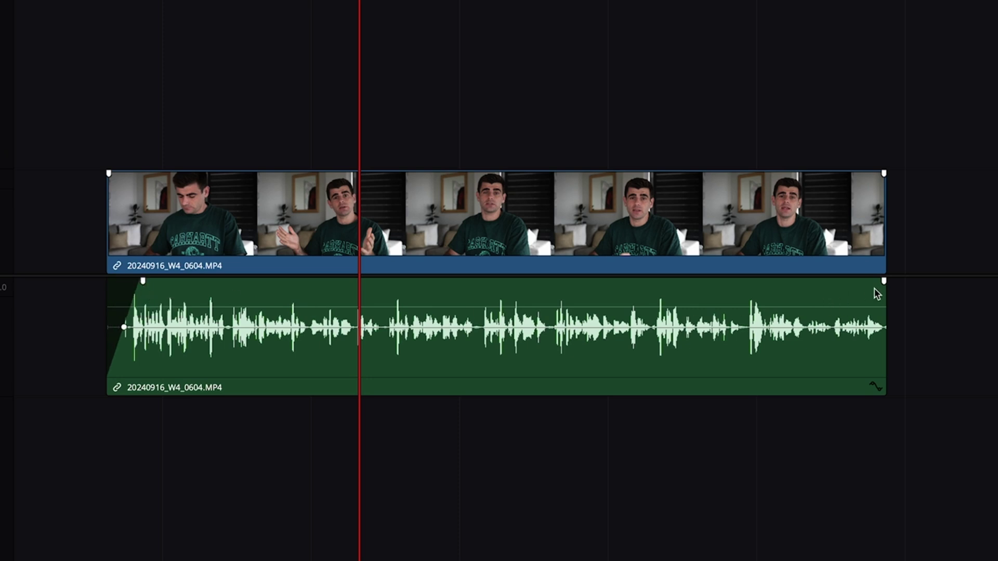
pyautogui.moveTo(884, 282); pyautogui.dragTo(807, 283)
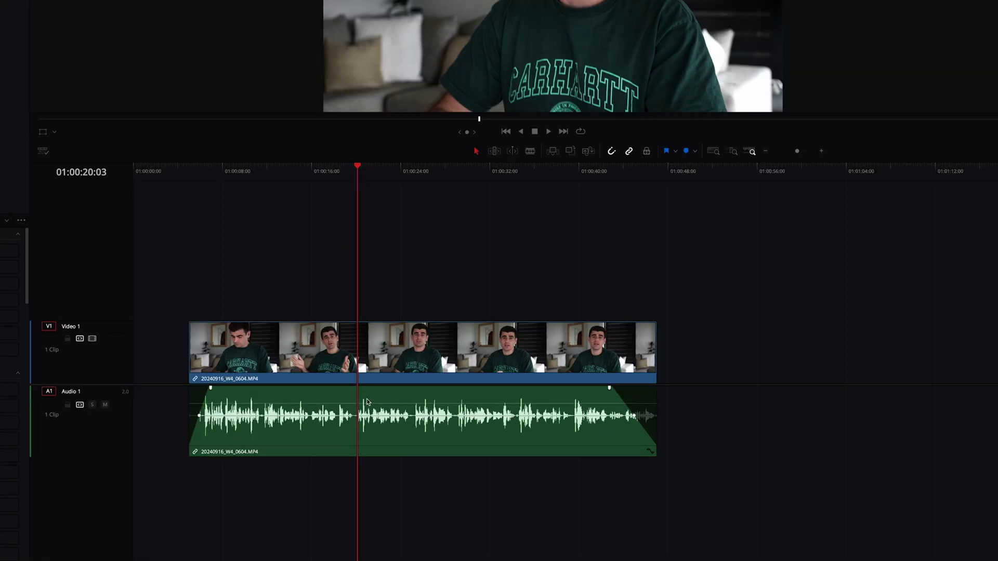
# Step: Blade the talking-head clip near 01:00:25:02 and ripple-delete the middle section
pyautogui.hotkey('ctrl', '=')
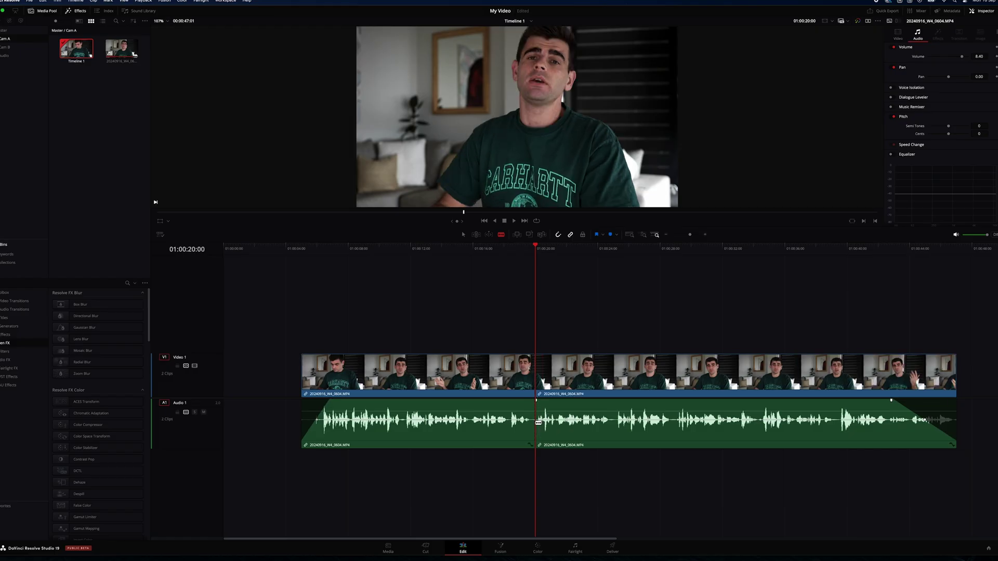
pyautogui.moveTo(535, 248); pyautogui.dragTo(526, 248)
pyautogui.click(615, 417)
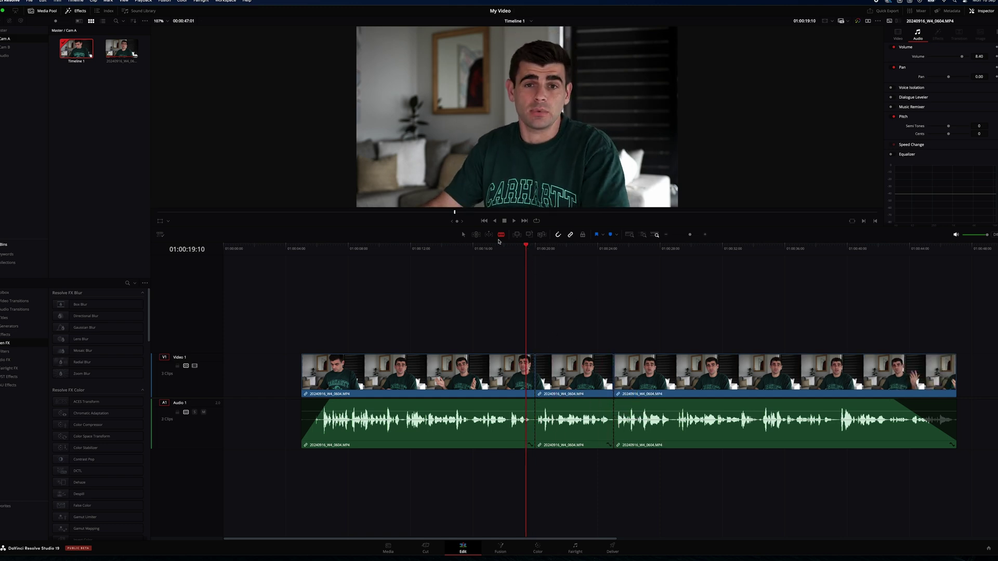
pyautogui.moveTo(733, 371)
pyautogui.mouseDown()
pyautogui.moveTo(656, 375)
pyautogui.moveTo(733, 371)
pyautogui.mouseUp()
pyautogui.click(585, 375)
pyautogui.hotkey('shift', 'BackSpace')
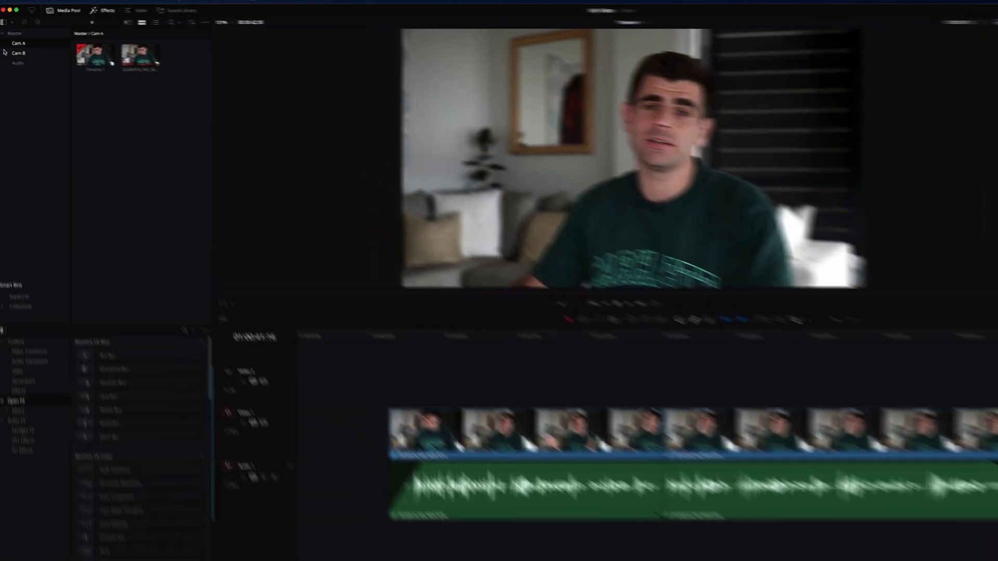
# Step: Load the Cam B cassette tape clip and mark a 00:00:05:07 In-to-Out range
pyautogui.click(8, 46)
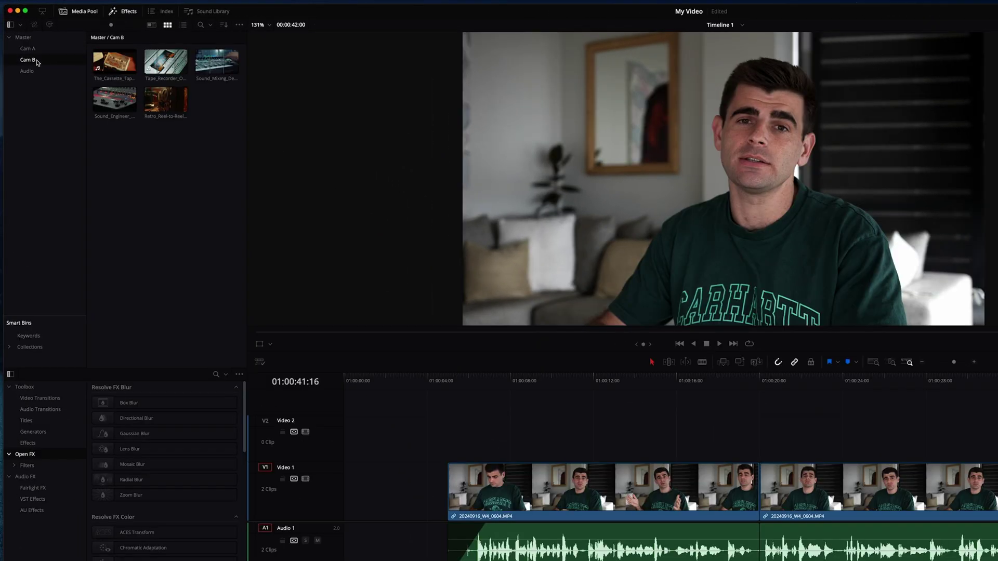
pyautogui.click(77, 71)
pyautogui.click(113, 64)
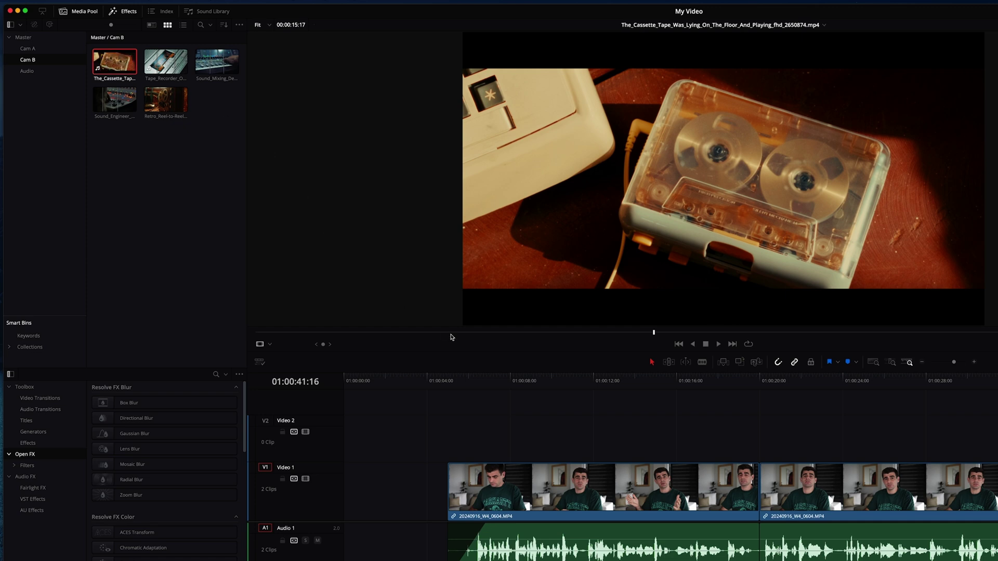
pyautogui.moveTo(447, 332); pyautogui.dragTo(487, 336)
pyautogui.press('i')
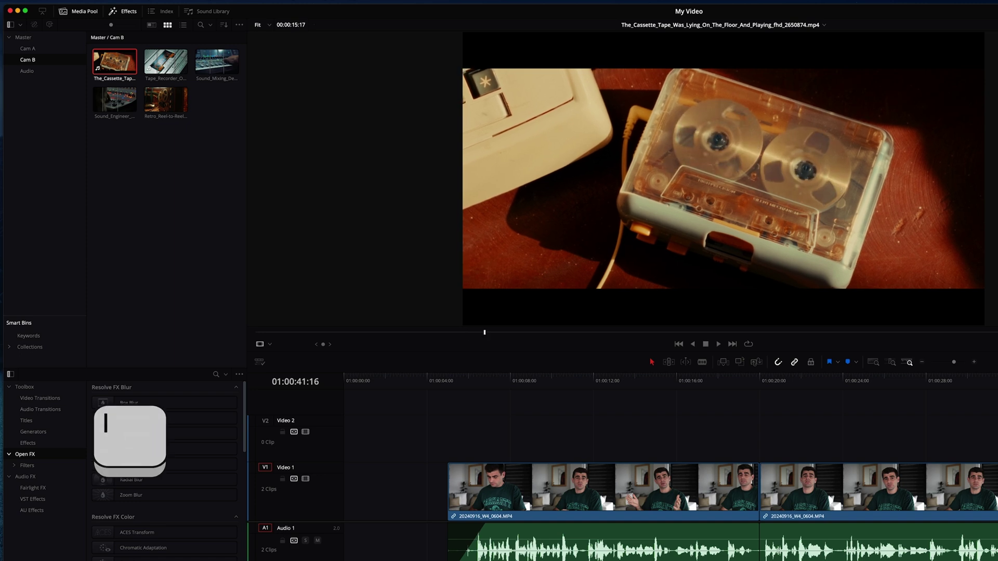
pyautogui.moveTo(527, 333); pyautogui.dragTo(799, 337)
pyautogui.press('o')
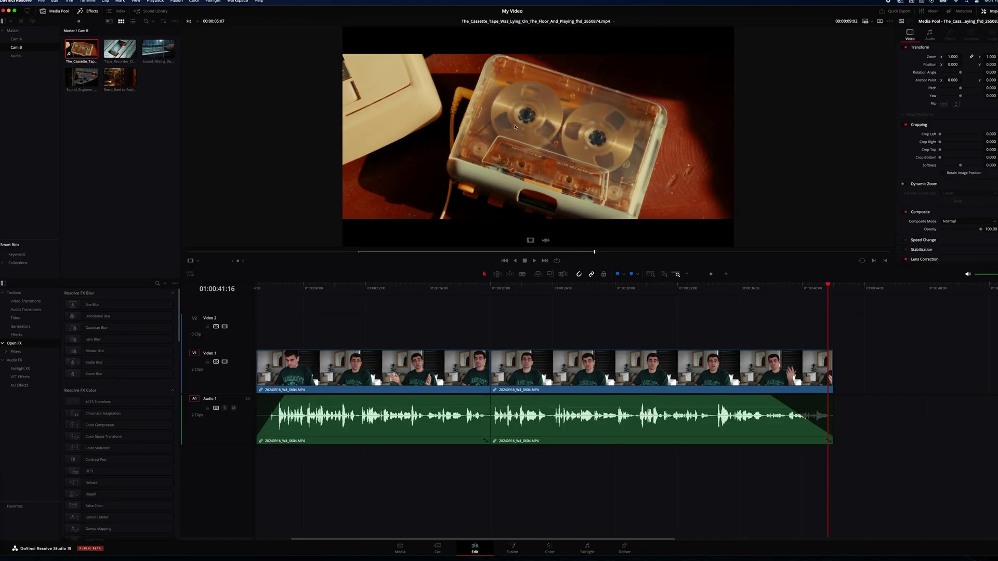
# Step: Remove the cassette clip from V1/A1 and lay its picture on Video 2 around 01:00:18
pyautogui.moveTo(515, 127); pyautogui.dragTo(867, 360)
pyautogui.click(889, 373)
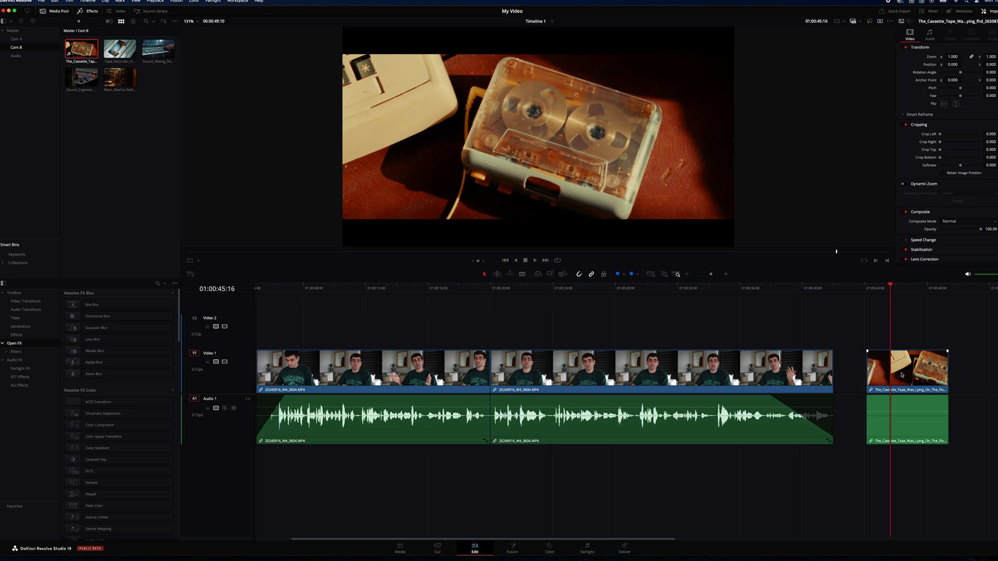
pyautogui.press('BackSpace')
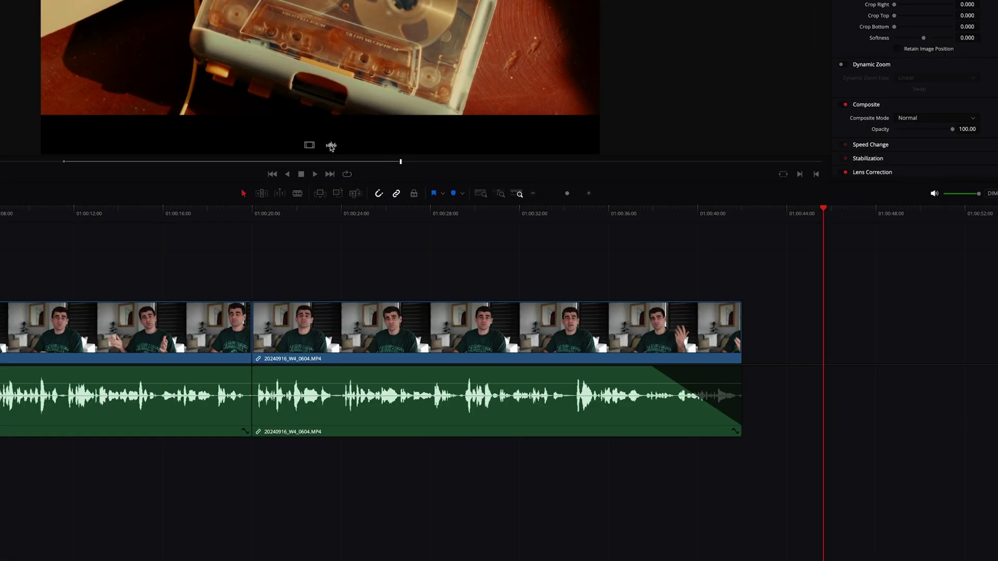
pyautogui.moveTo(331, 146); pyautogui.dragTo(259, 289)
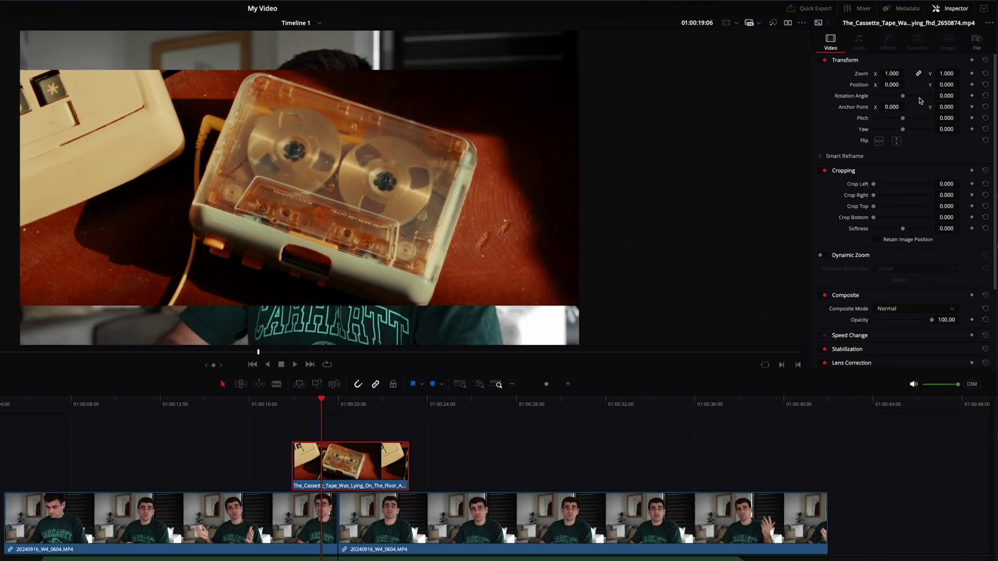
# Step: Zoom the cassette shot to fill the frame and delete the opening gap on Video 1
pyautogui.click(952, 9)
pyautogui.click(950, 9)
pyautogui.moveTo(888, 75); pyautogui.dragTo(916, 73)
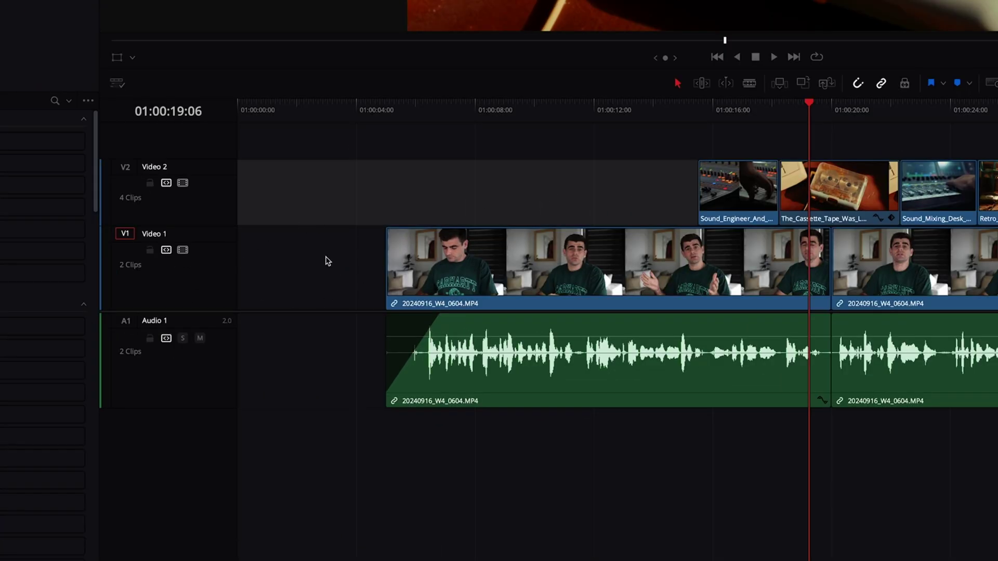
pyautogui.click(299, 263)
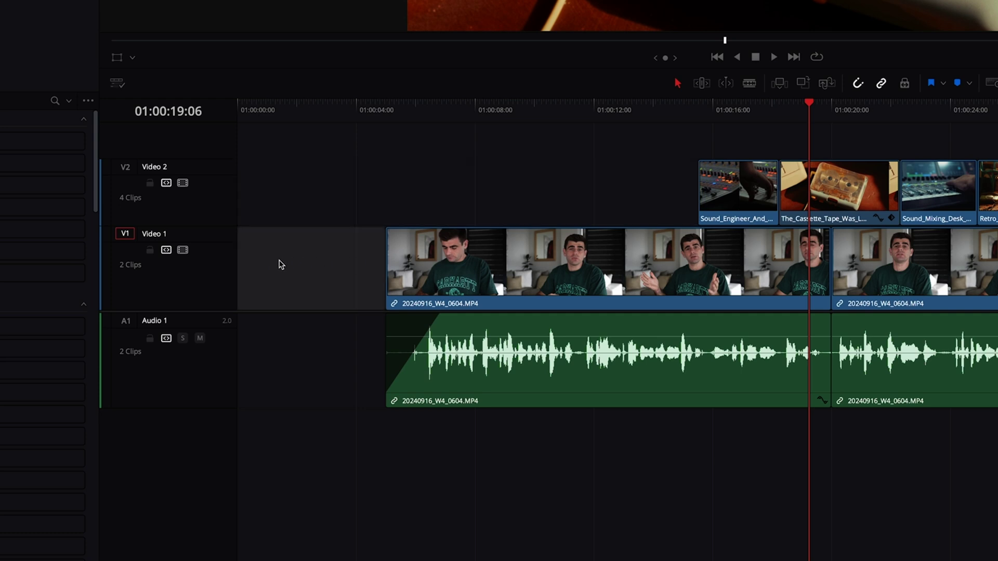
pyautogui.press('Delete')
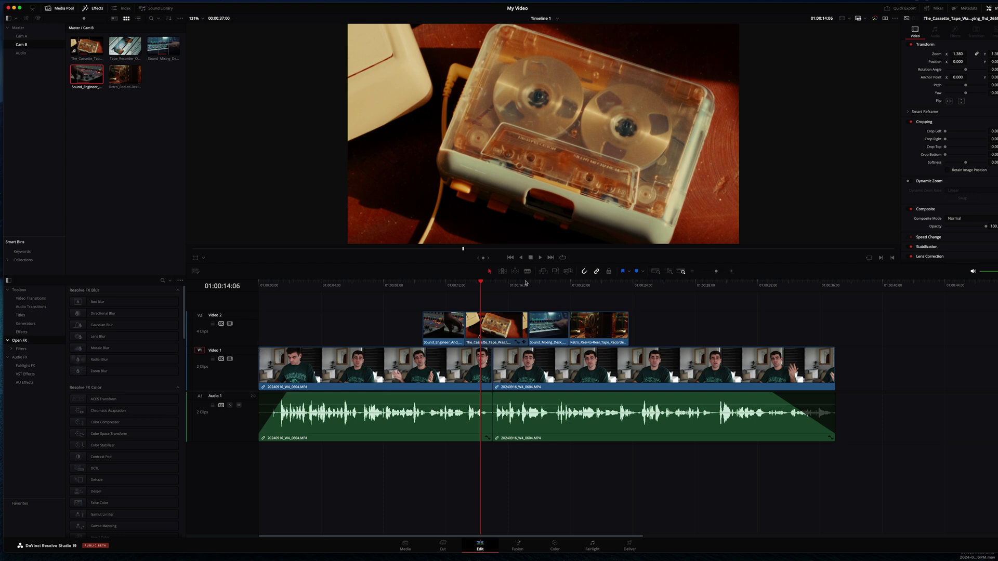
# Step: Import Wav Two - Kyoto Dreams.mp3 into the Audio bin with Cmd+I
pyautogui.click(21, 53)
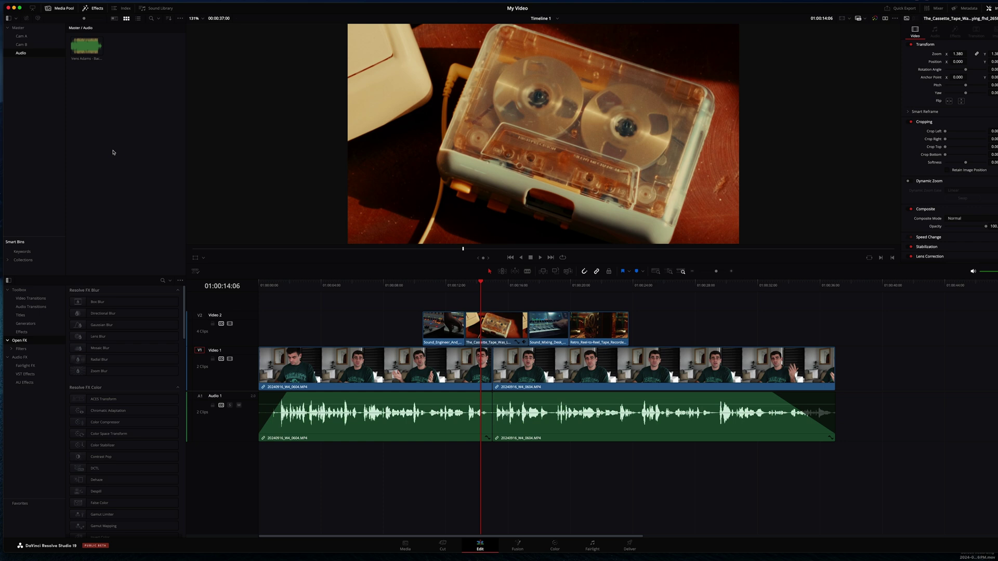
pyautogui.press('super+i')
pyautogui.click(550, 424)
pyautogui.moveTo(556, 428); pyautogui.dragTo(132, 162)
pyautogui.click(127, 164)
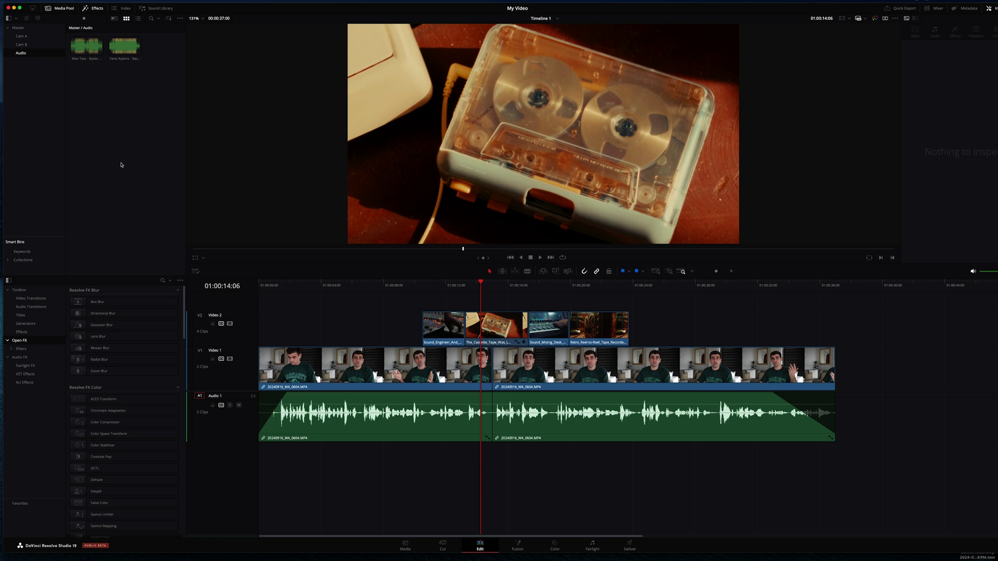
# Step: Lay the music on a new Audio 2 track, trimmed and aligned to the timeline start
pyautogui.moveTo(93, 46); pyautogui.dragTo(361, 464)
pyautogui.moveTo(690, 453); pyautogui.dragTo(590, 461)
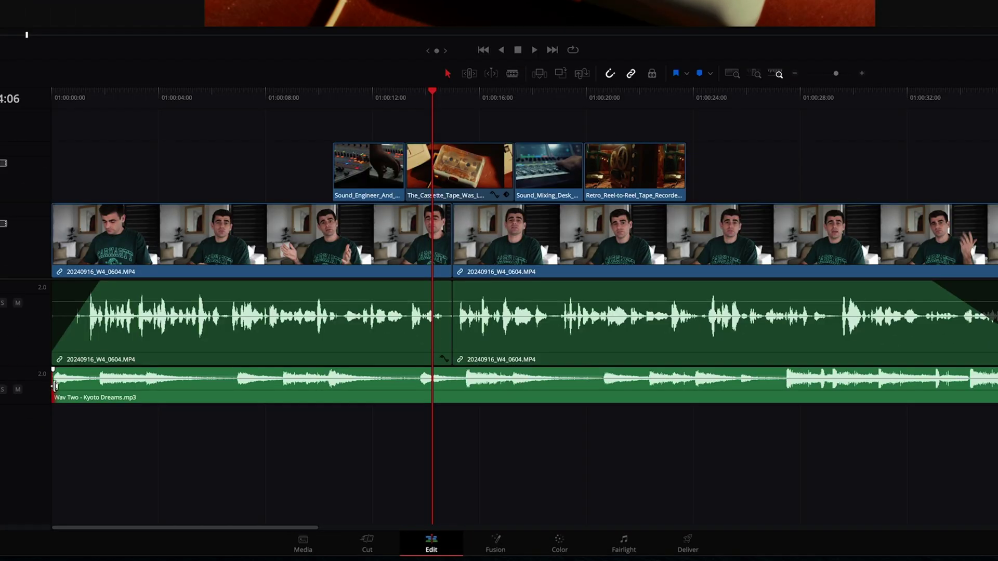
pyautogui.moveTo(59, 387); pyautogui.dragTo(791, 391)
pyautogui.moveTo(975, 397); pyautogui.dragTo(235, 403)
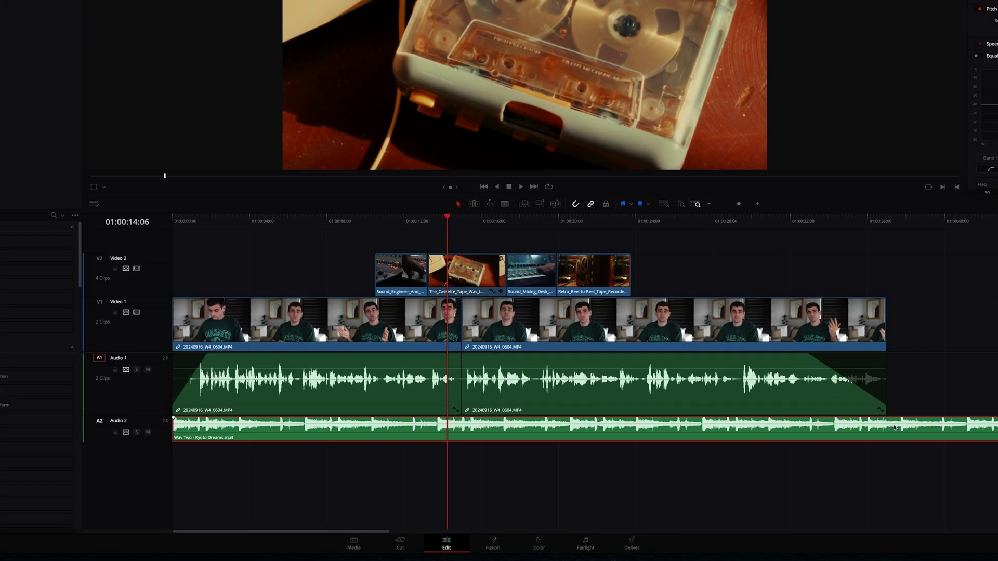
# Step: Blade the Kyoto Dreams music where the talking-head footage ends and delete the leftover tail
pyautogui.click(505, 204)
pyautogui.click(887, 430)
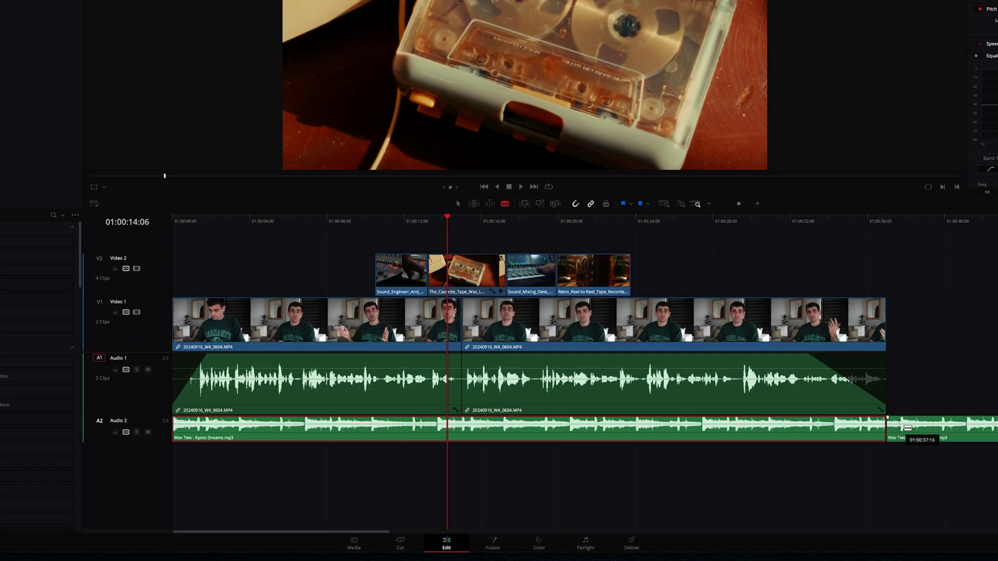
pyautogui.press('a')
pyautogui.click(970, 435)
pyautogui.press('Delete')
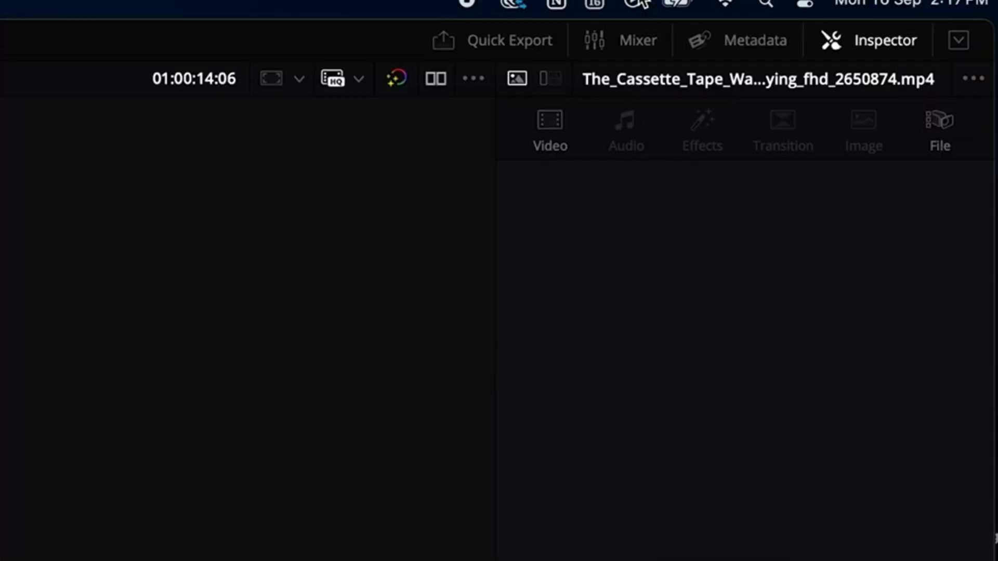
# Step: In the Mixer, lower the Audio 2 music fader to about -20 dB during playback
pyautogui.click(603, 41)
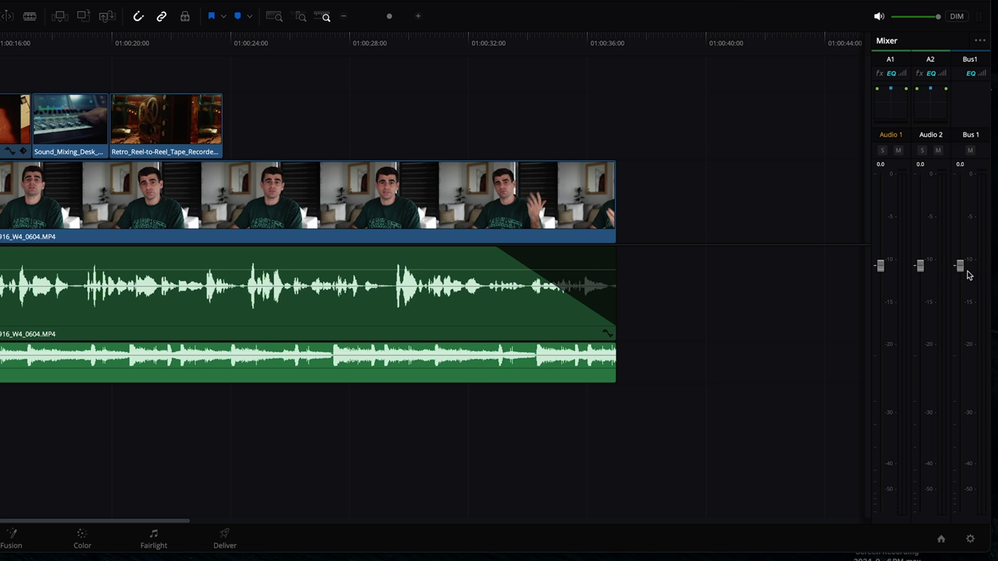
pyautogui.press('space')
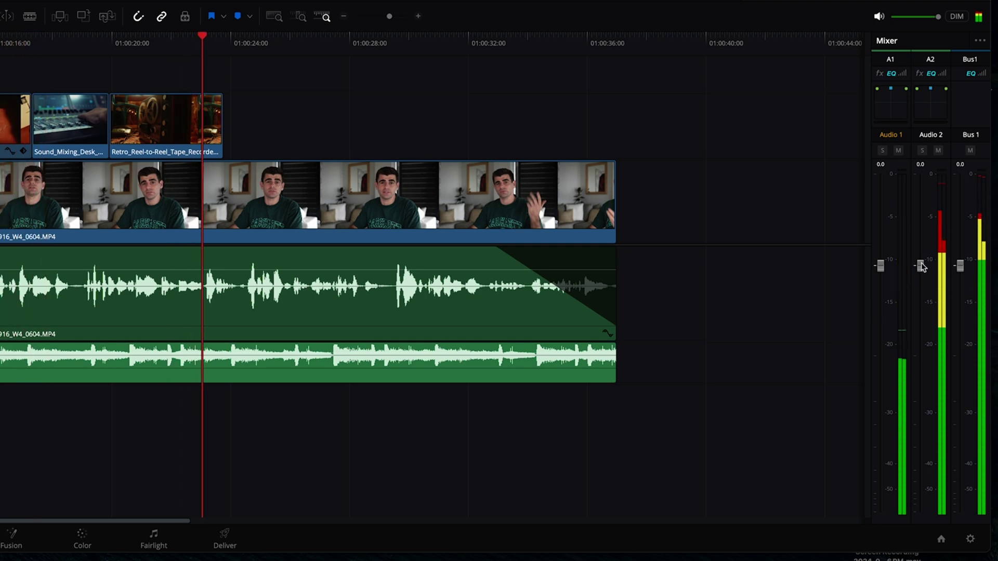
pyautogui.moveTo(922, 266); pyautogui.dragTo(914, 398)
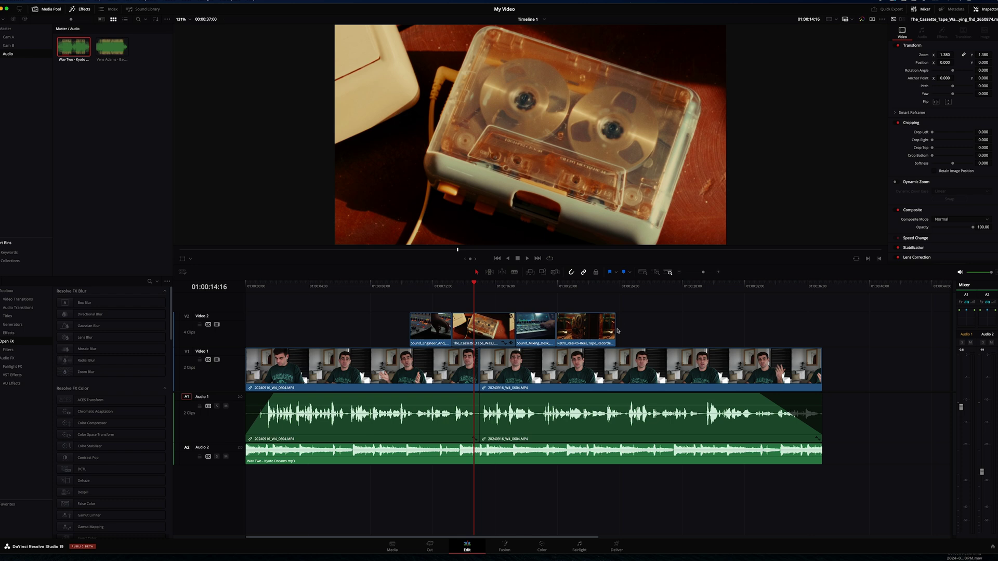
# Step: Copy the Video 2 cassette clip and paste it at about 01:00:29
pyautogui.click(489, 329)
pyautogui.press('super+c')
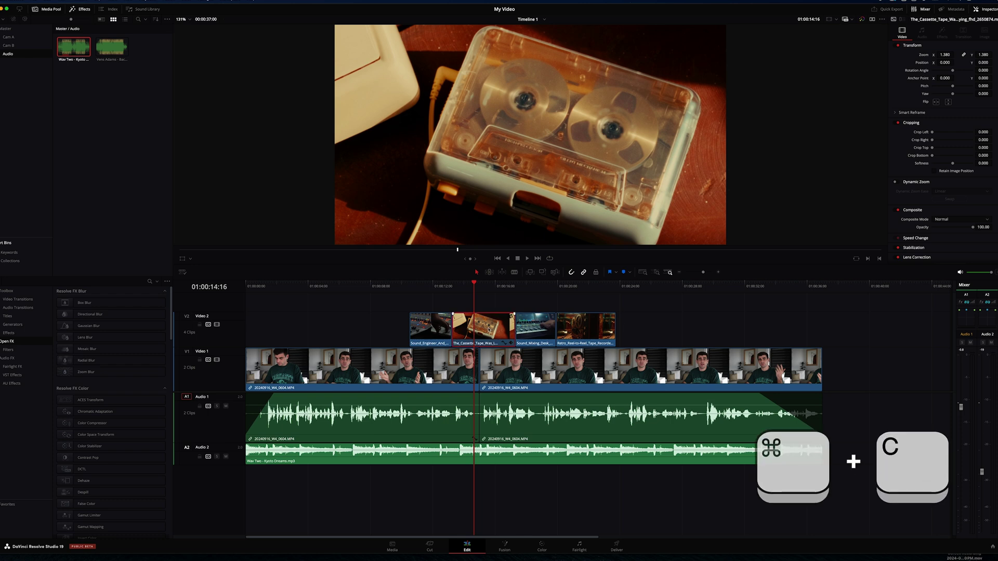
pyautogui.moveTo(649, 292); pyautogui.dragTo(704, 294)
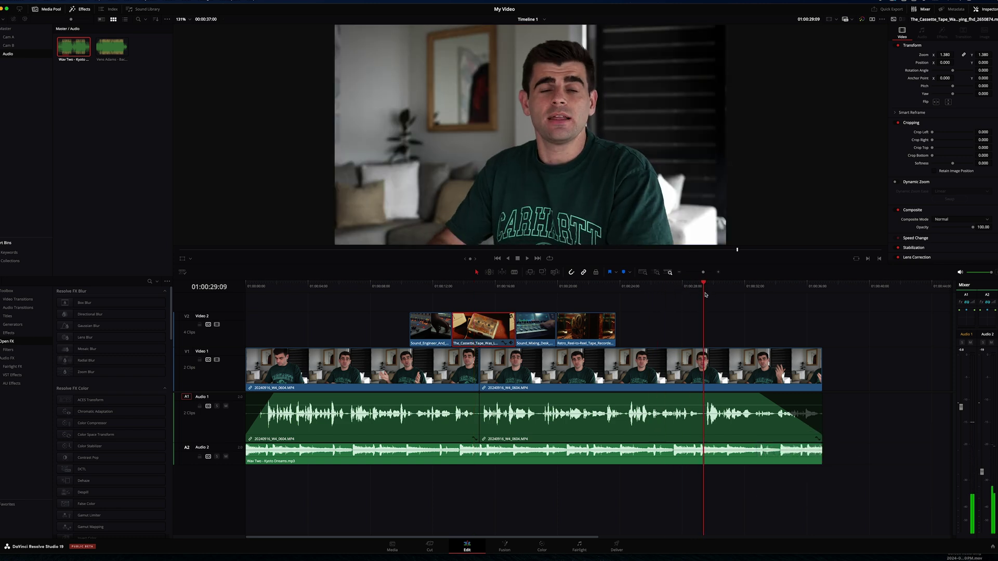
pyautogui.press('super+v')
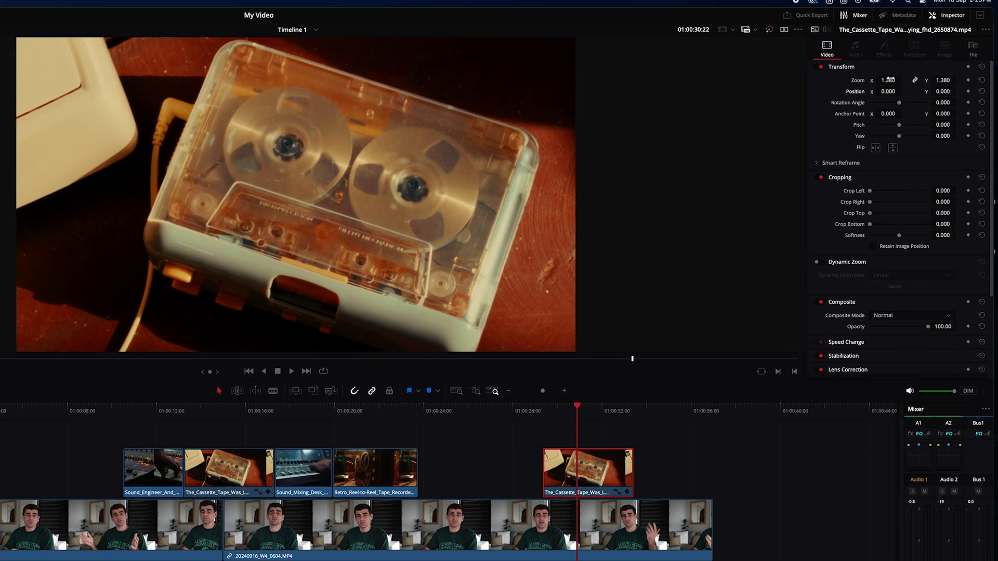
# Step: Scale the pasted cassette shot to 0.620 zoom, crop its left and right sides, and shift it left
pyautogui.moveTo(946, 55); pyautogui.dragTo(931, 54)
pyautogui.moveTo(889, 80); pyautogui.dragTo(871, 80)
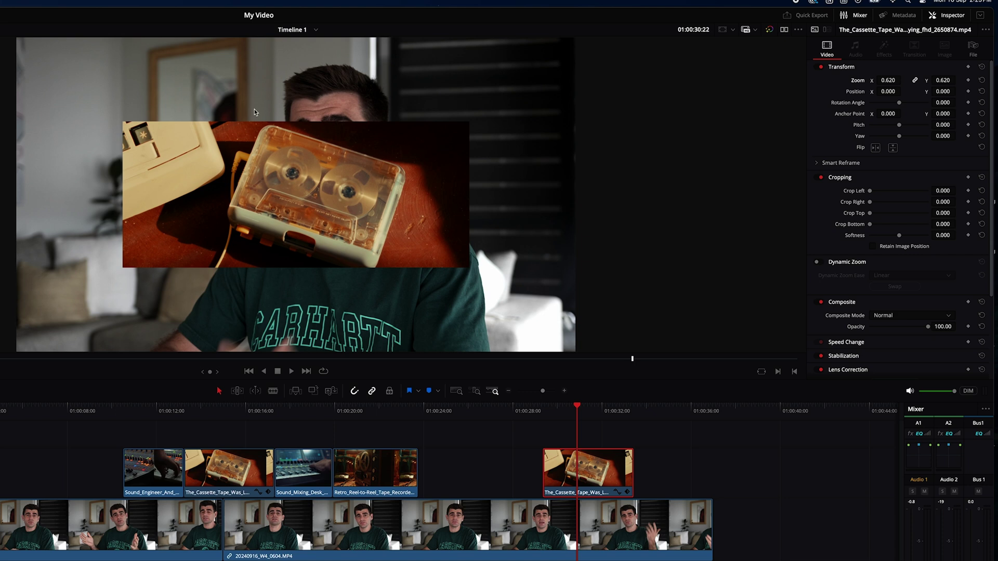
pyautogui.moveTo(870, 192)
pyautogui.mouseDown()
pyautogui.moveTo(887, 194)
pyautogui.moveTo(879, 203)
pyautogui.mouseUp()
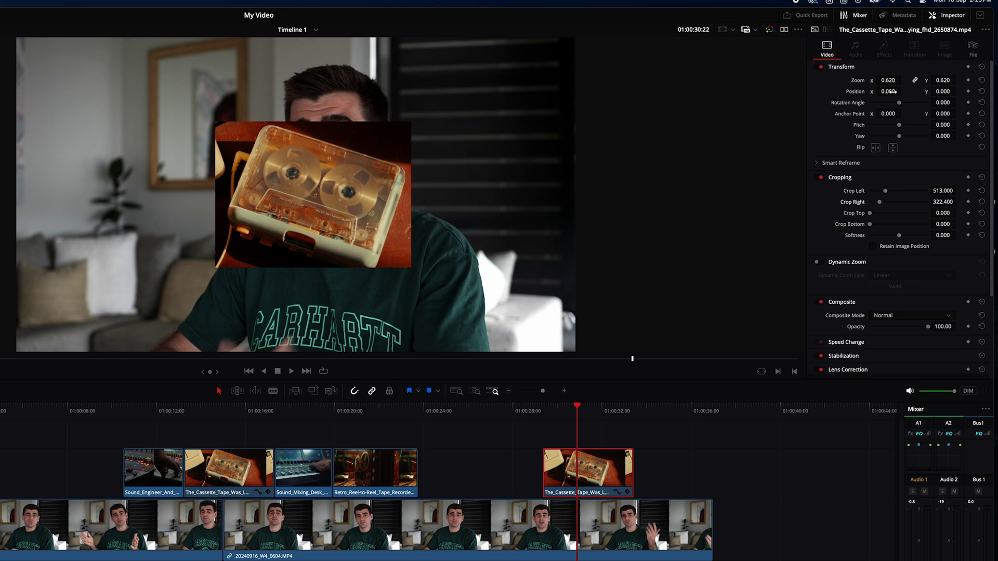
pyautogui.moveTo(889, 92); pyautogui.dragTo(949, 91)
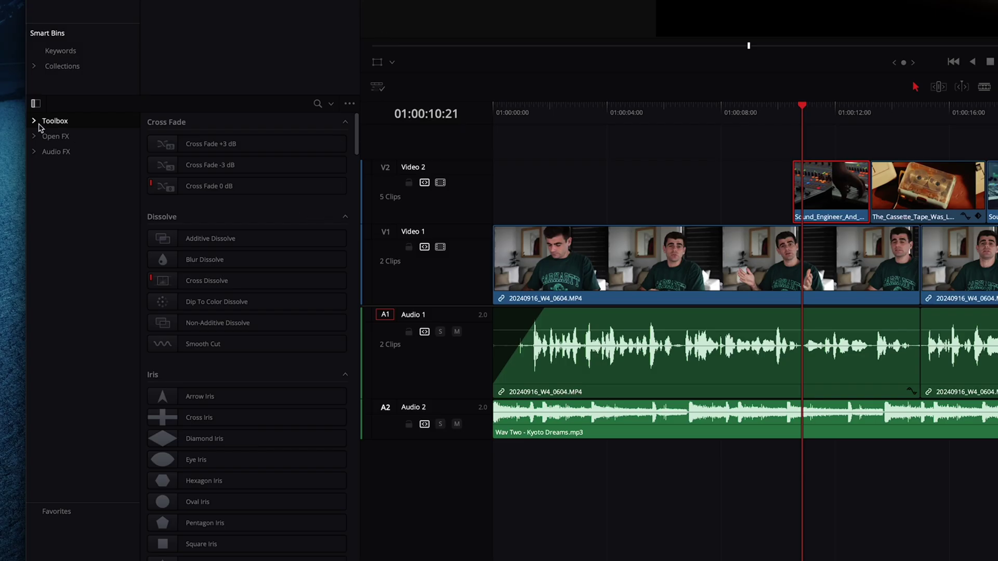
# Step: Drag a Cross Dissolve from Video Transitions onto the start of the sound-engineer clip on Video 2
pyautogui.click(33, 122)
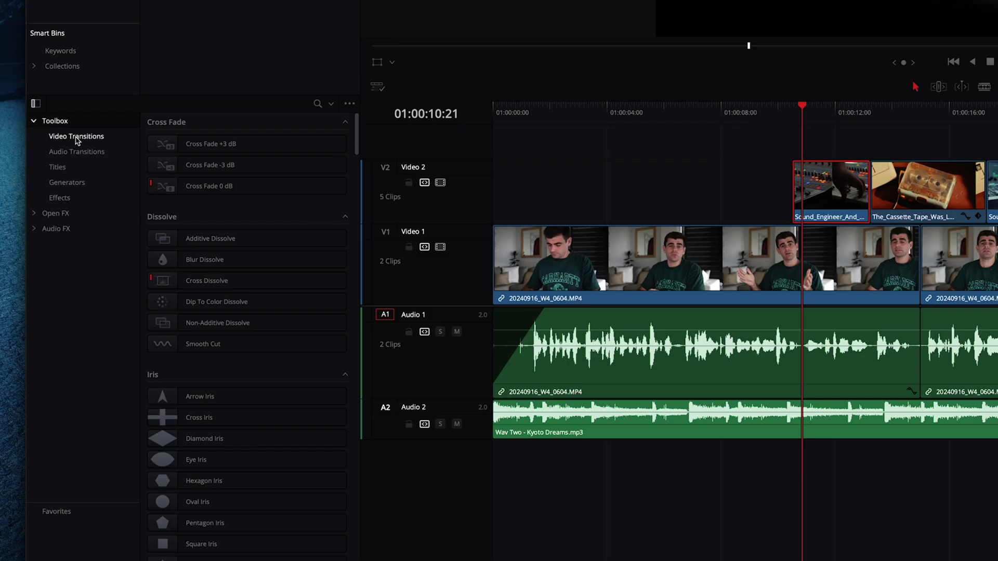
pyautogui.click(77, 139)
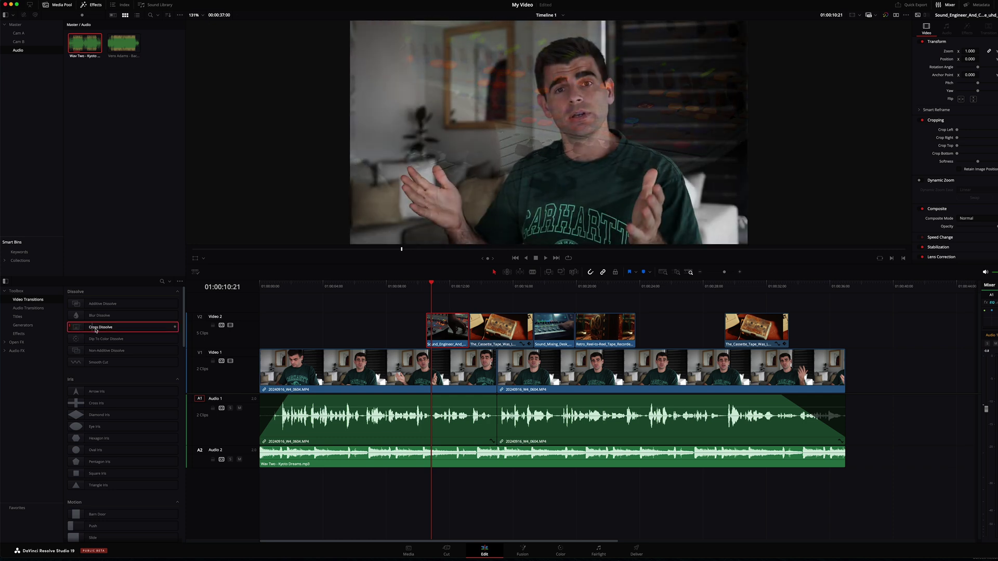
pyautogui.moveTo(96, 330); pyautogui.dragTo(432, 334)
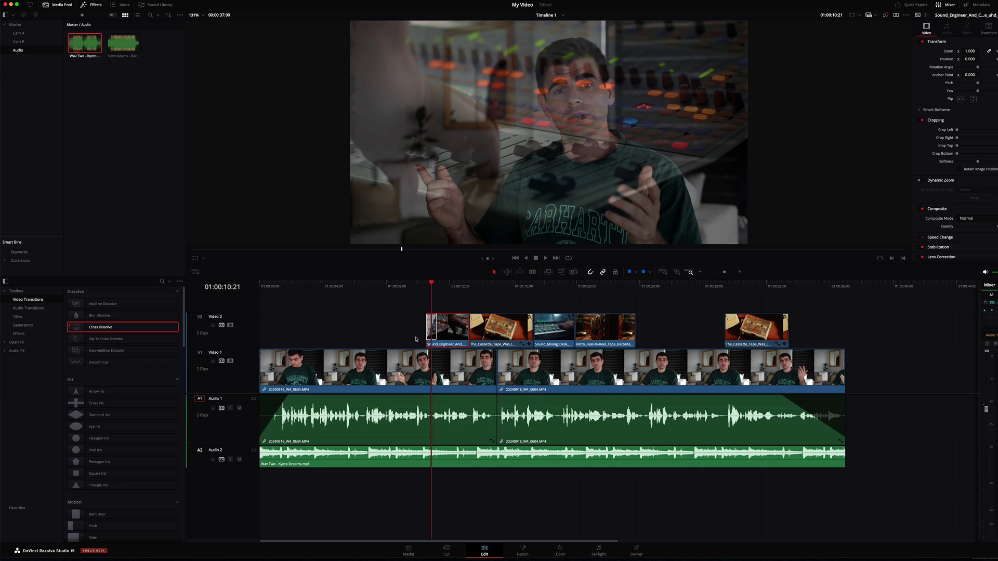
# Step: Lengthen the Cross Dissolve to 0.5 seconds and play it back to preview the fade-in
pyautogui.scroll(2, 415, 339)
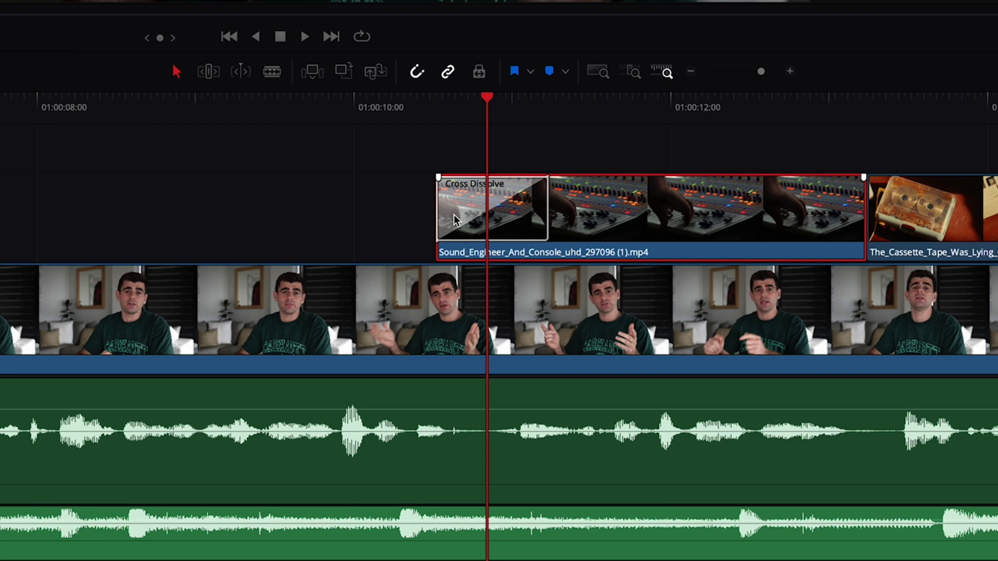
pyautogui.moveTo(547, 215); pyautogui.dragTo(505, 226)
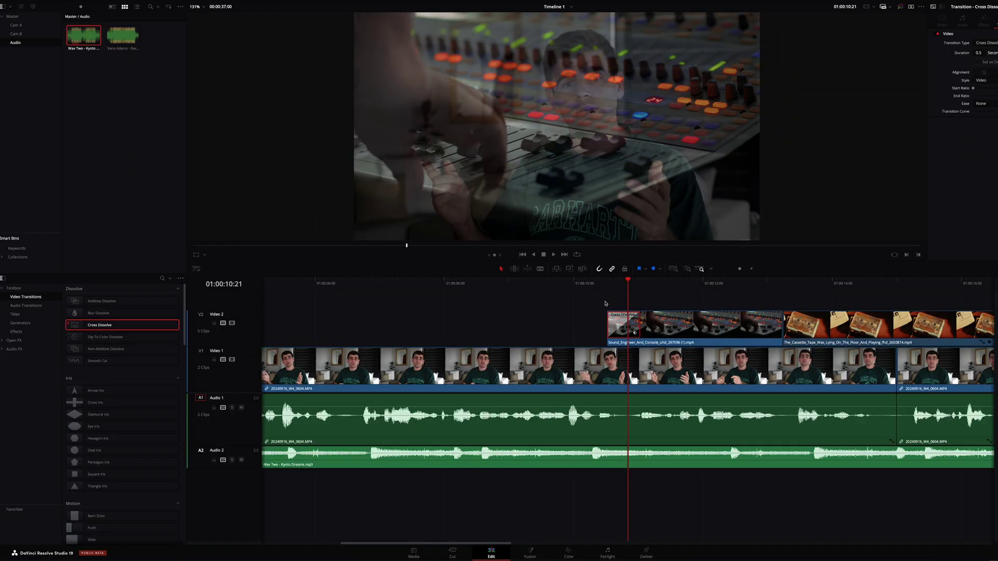
pyautogui.press('space')
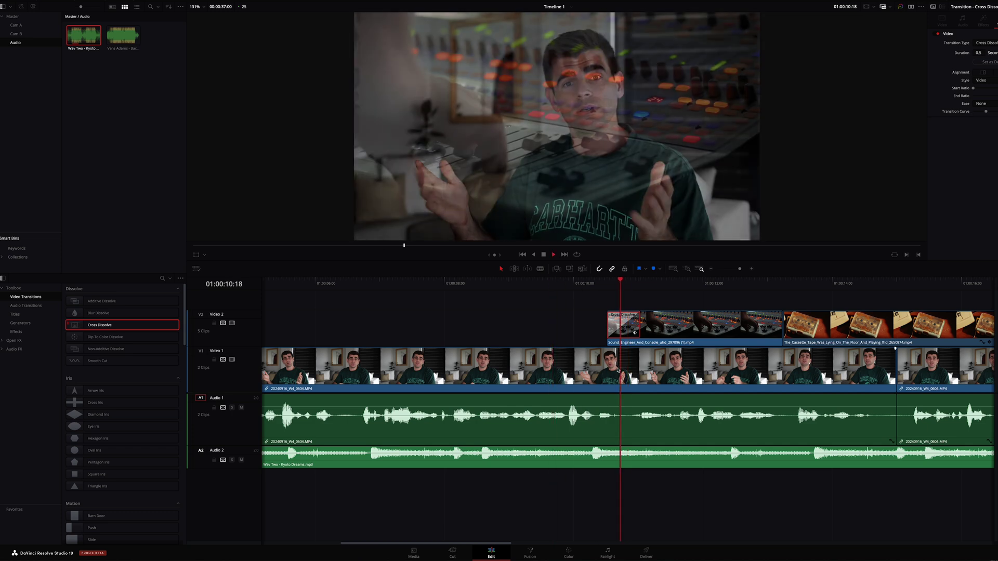
pyautogui.press('space')
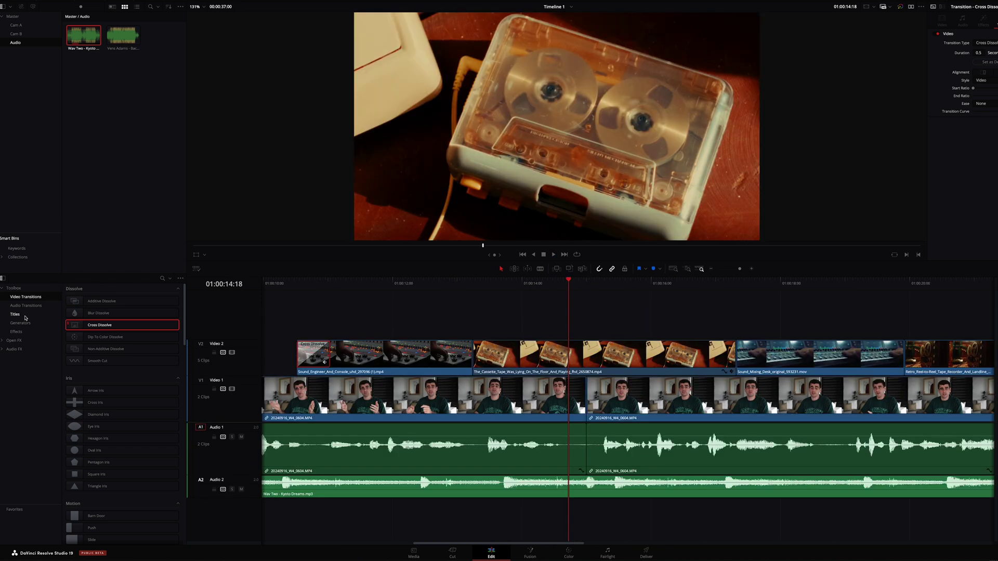
# Step: Place a Fade On title above the B-roll and enter the text 'Audio Tools'
pyautogui.click(15, 314)
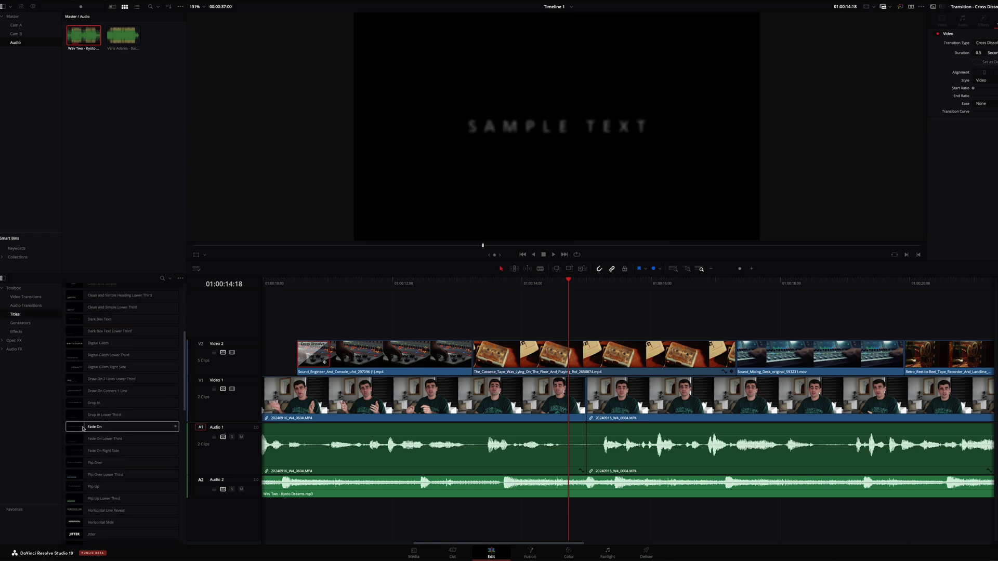
pyautogui.moveTo(76, 429); pyautogui.dragTo(472, 321)
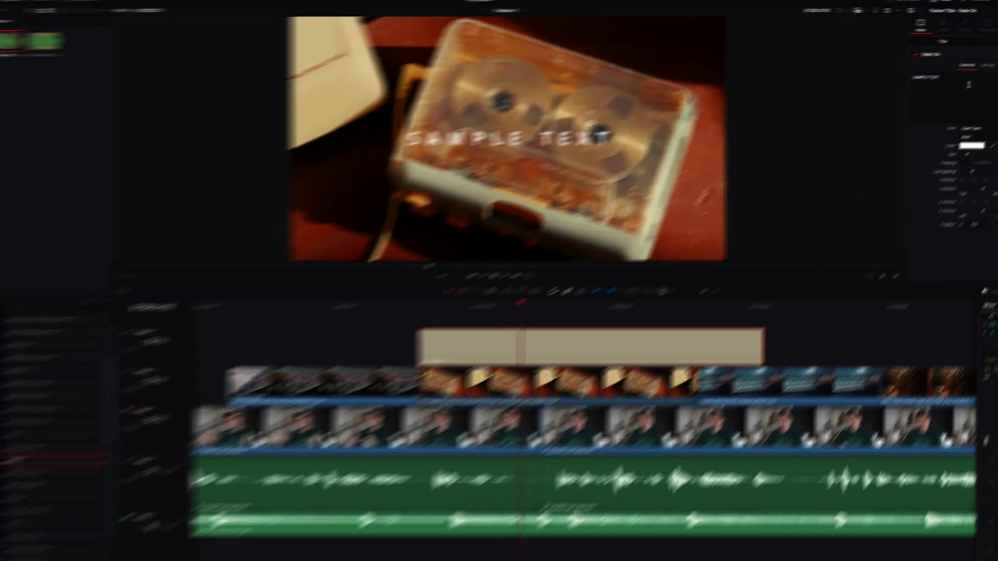
pyautogui.write('Audio Tools')
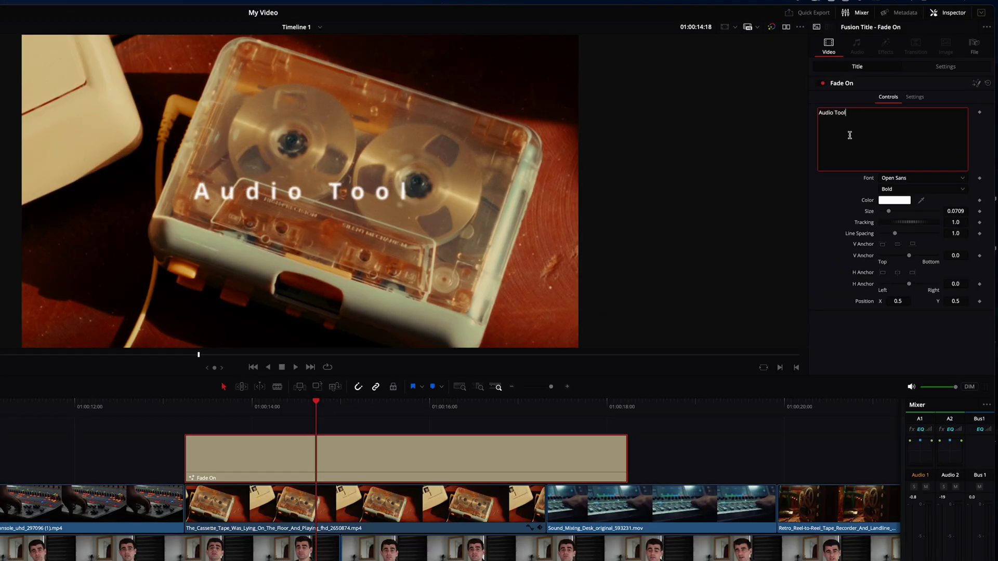
# Step: Set the title font to Poppins SemiBold and increase the text size
pyautogui.click(915, 181)
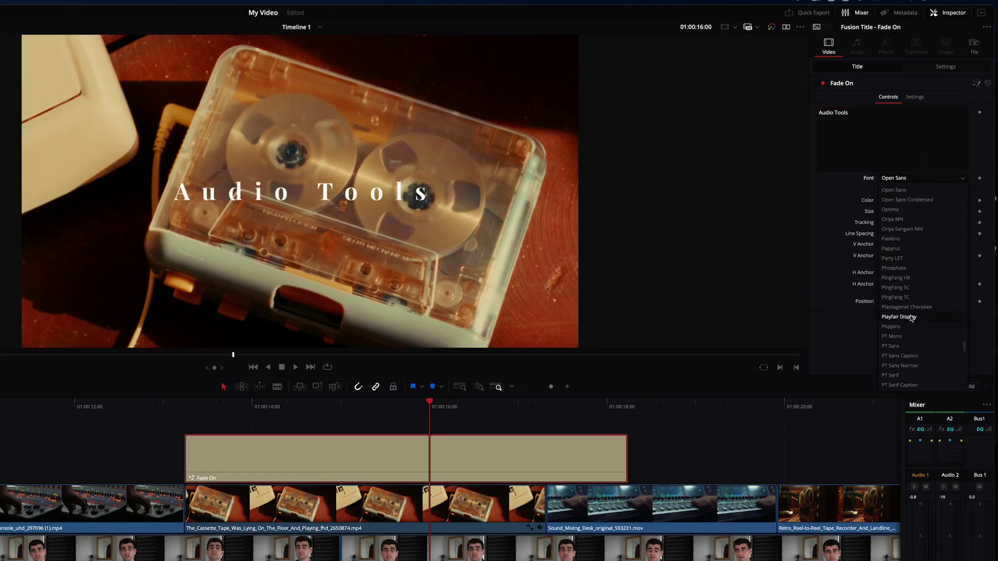
pyautogui.click(897, 327)
pyautogui.moveTo(890, 213); pyautogui.dragTo(903, 211)
pyautogui.scroll(-1, 920, 189)
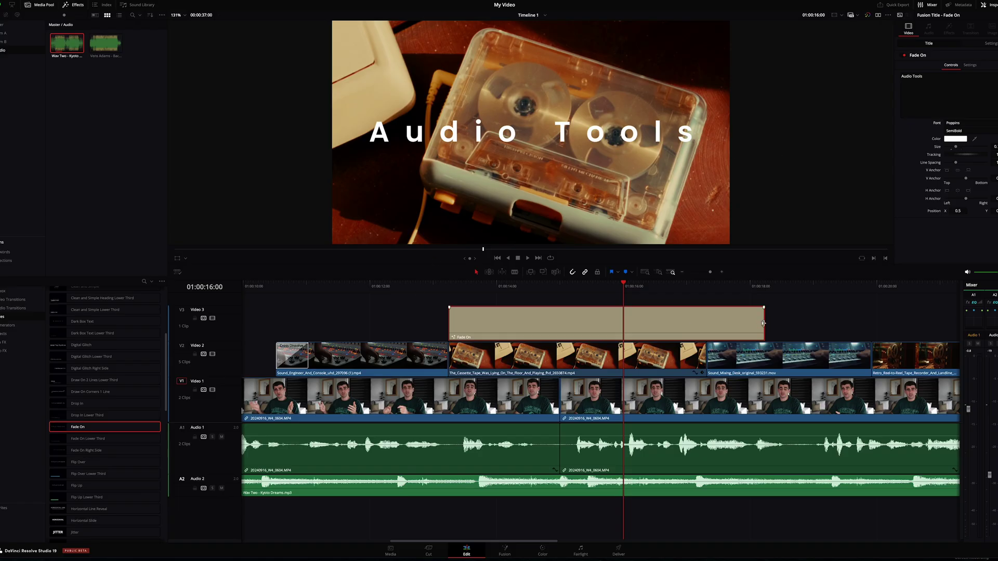
# Step: Trim the end of the Fade On title clip shorter and play back the title section
pyautogui.moveTo(763, 323); pyautogui.dragTo(704, 326)
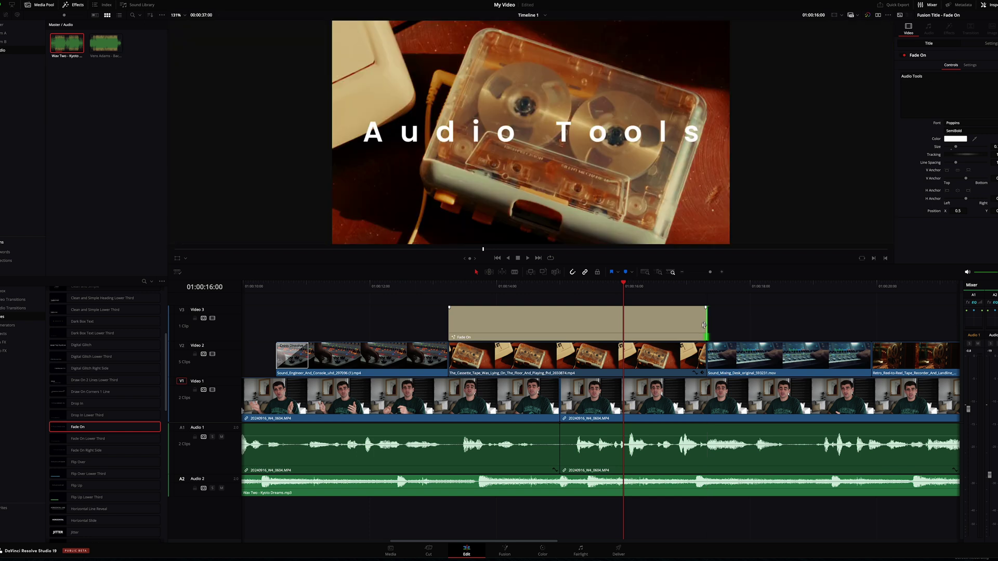
pyautogui.click(428, 285)
pyautogui.press('space')
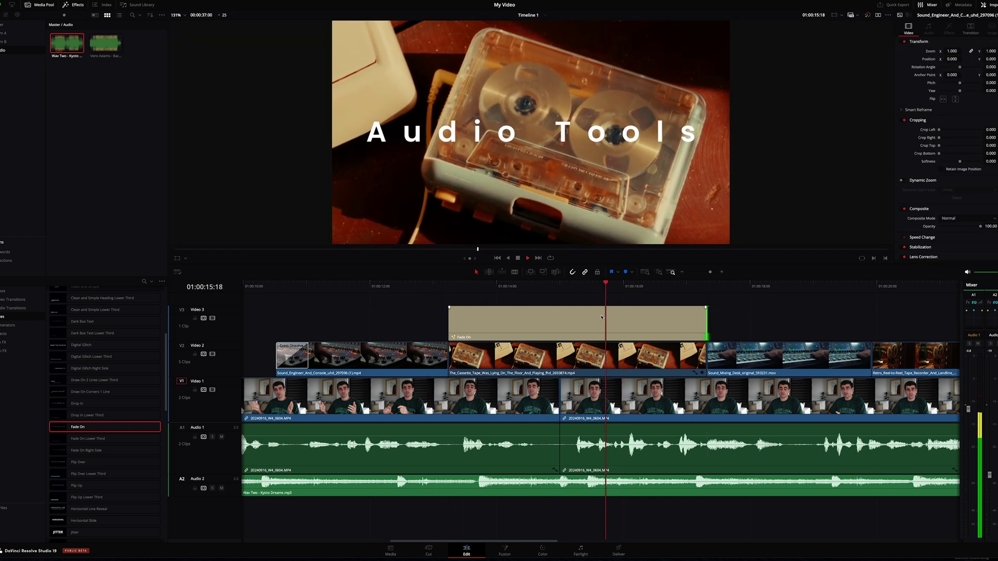
pyautogui.click(584, 329)
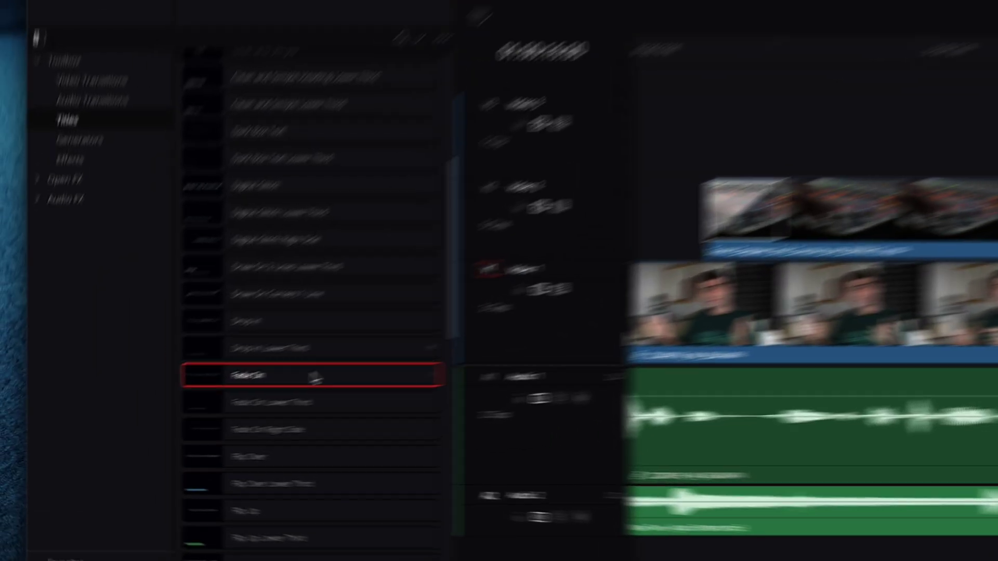
pyautogui.scroll(6, 106, 419)
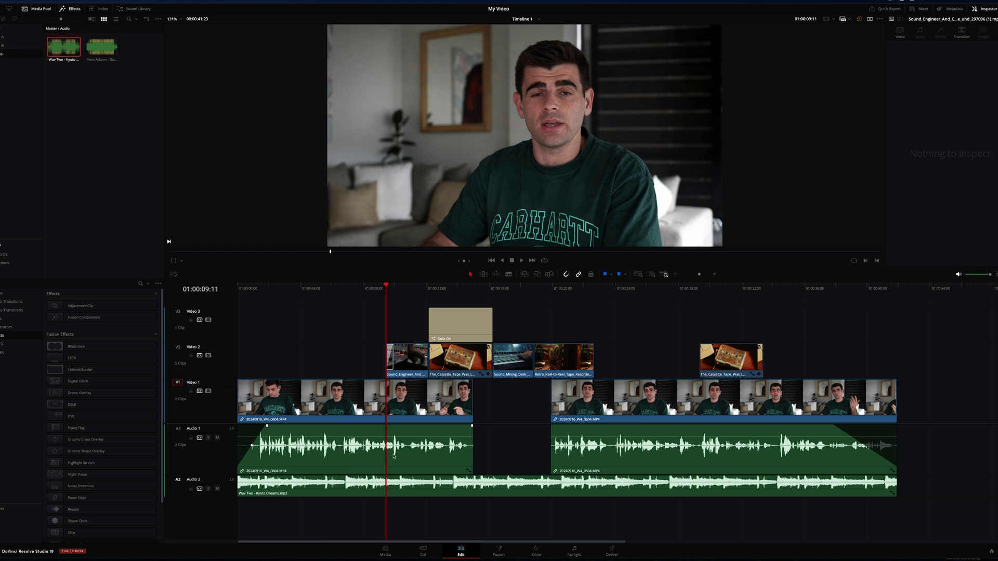
# Step: Keyframe the Kyoto Dreams volume at 01:00:14:10 and drop it to -7.71 under the speech
pyautogui.click(480, 489)
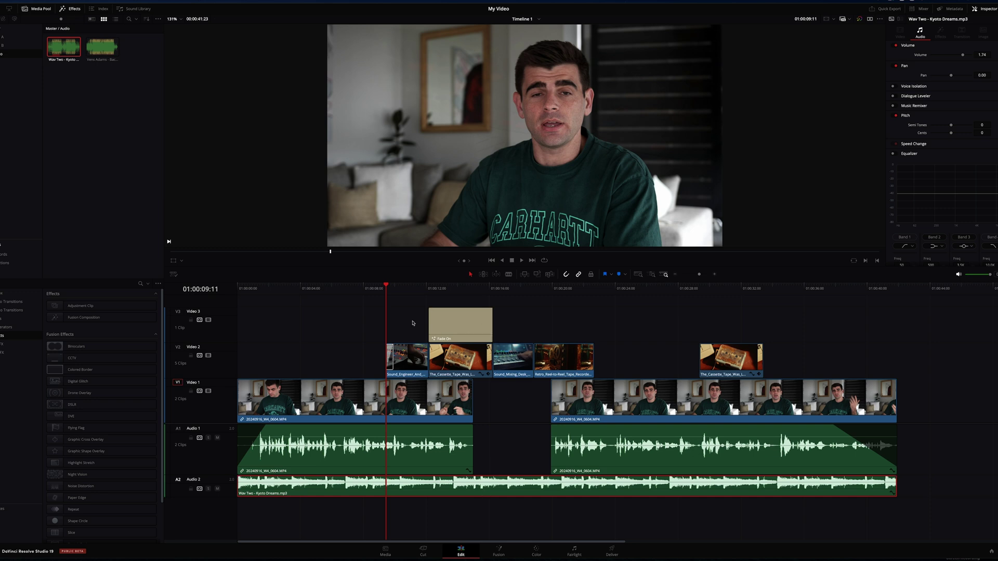
pyautogui.moveTo(395, 287); pyautogui.dragTo(471, 291)
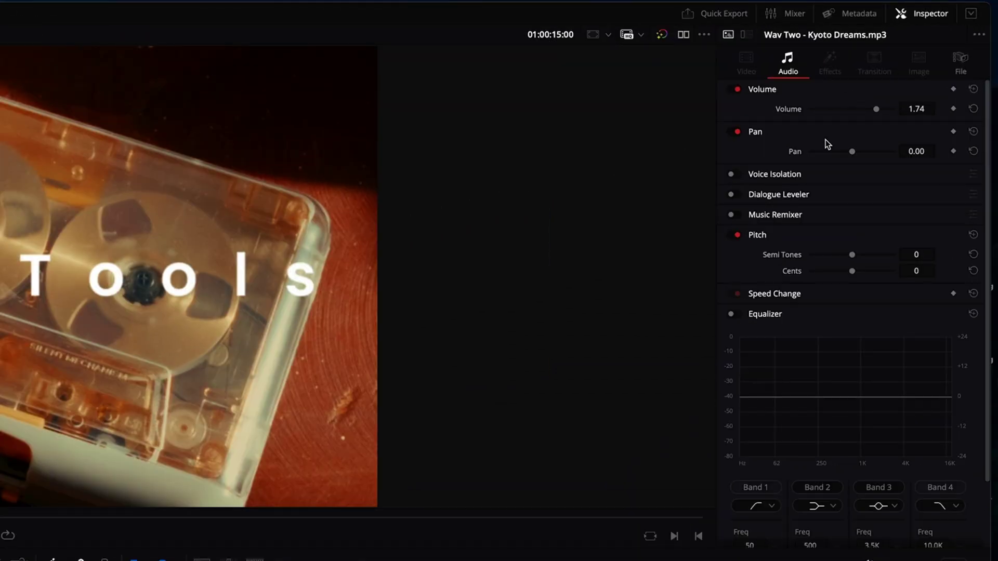
pyautogui.click(953, 108)
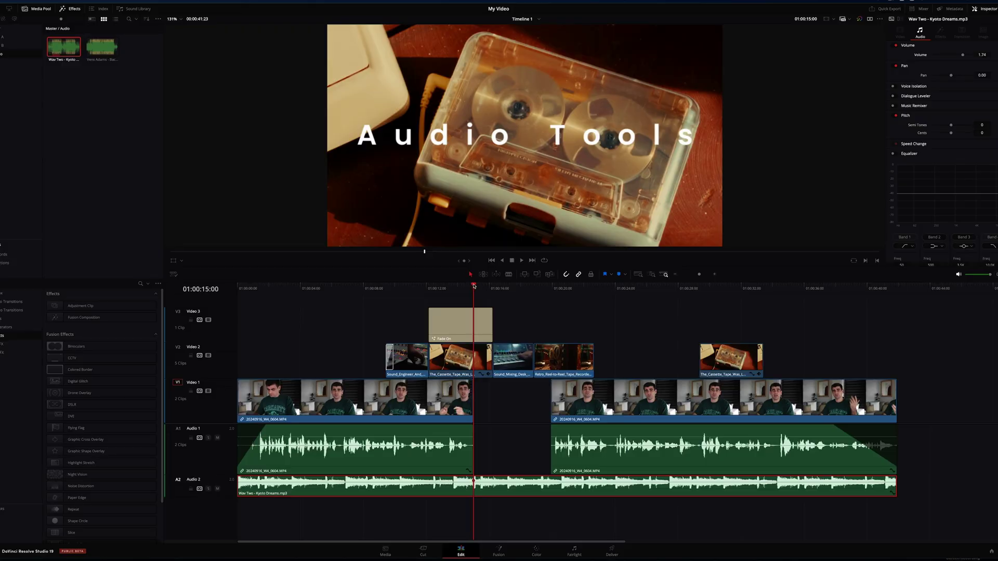
pyautogui.moveTo(475, 285); pyautogui.dragTo(466, 291)
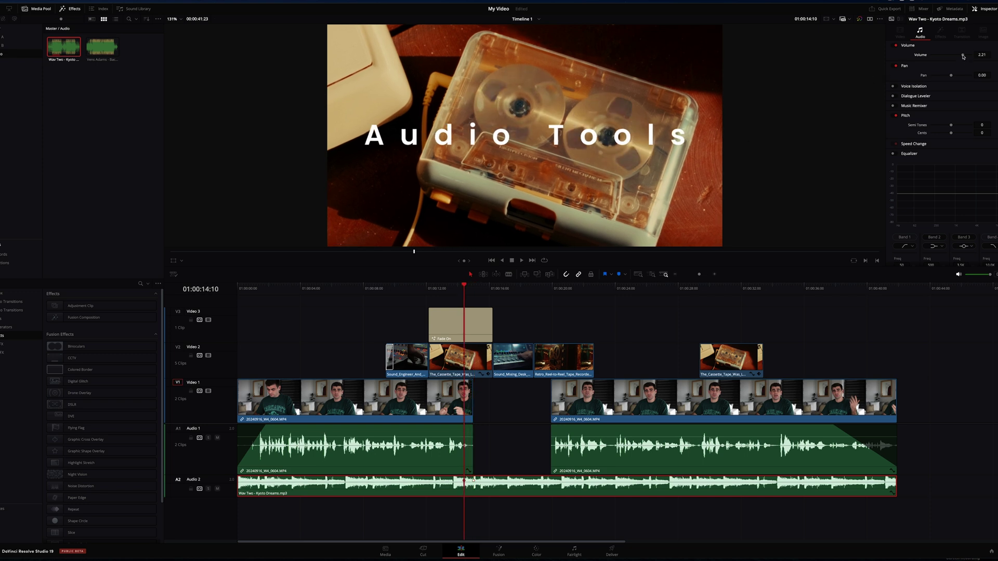
pyautogui.moveTo(963, 56); pyautogui.dragTo(961, 58)
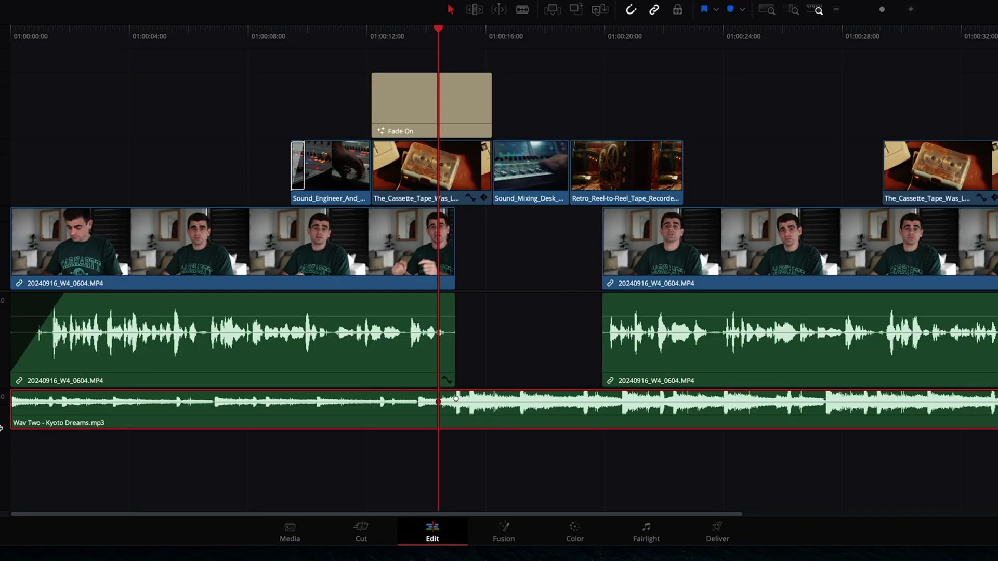
# Step: Enlarge the Audio 2 track, set the music after the gap to -7.71, and save the project
pyautogui.moveTo(1, 428); pyautogui.dragTo(2, 458)
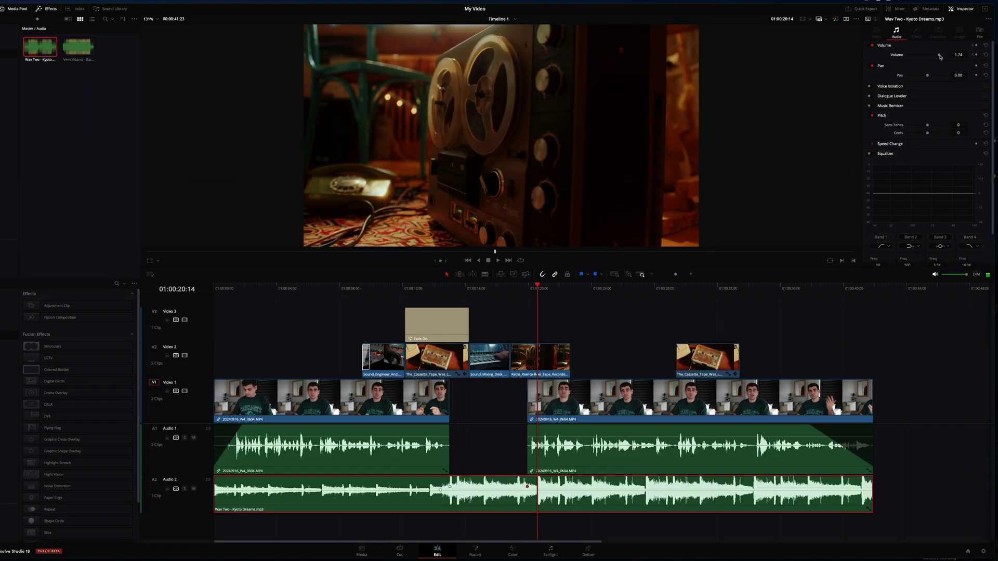
pyautogui.moveTo(940, 56); pyautogui.dragTo(937, 58)
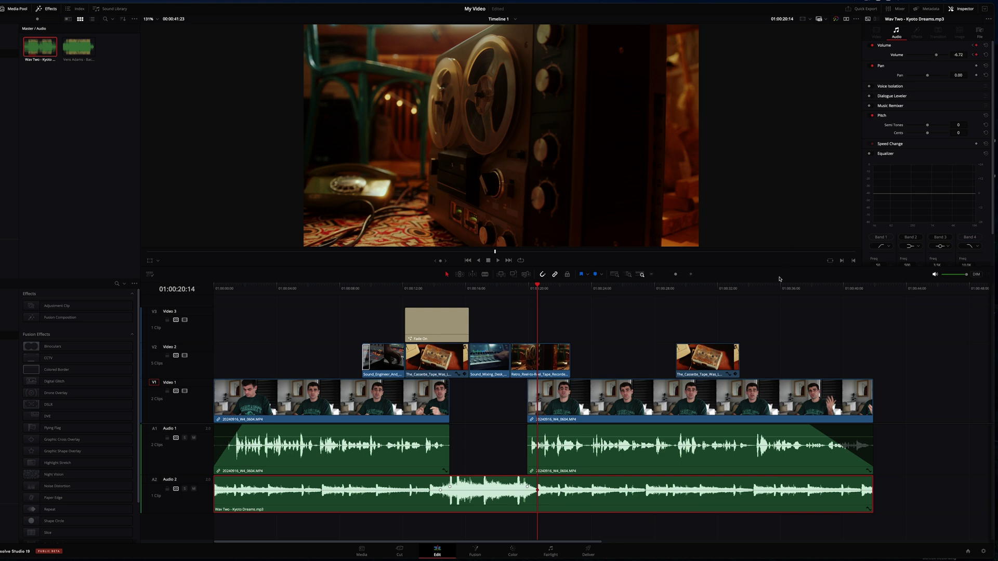
pyautogui.hotkey('ctrl', 's')
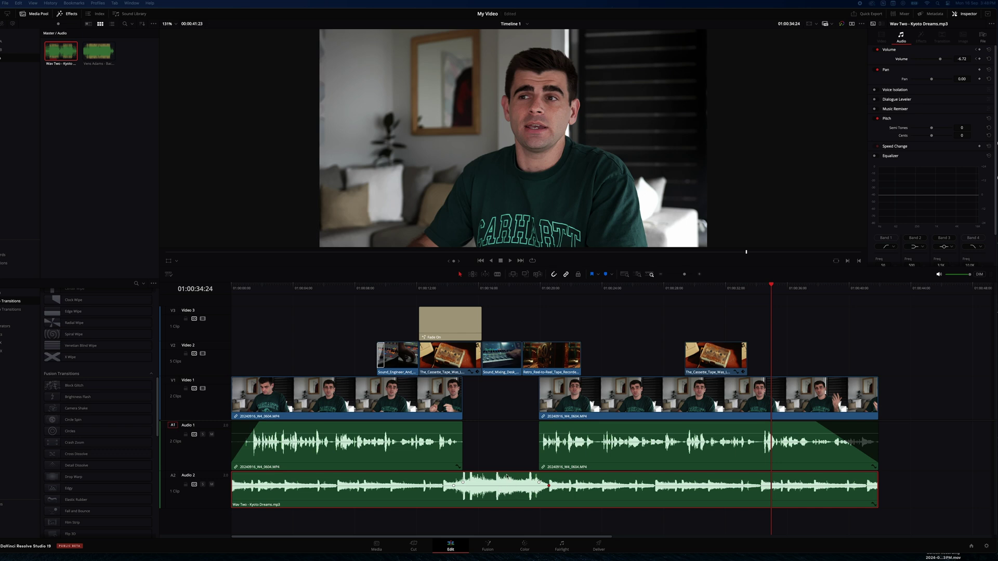
# Step: Mark an in point at 01:00:00:00 and an out point at the timeline end, then open Deliver
pyautogui.click(497, 295)
pyautogui.moveTo(376, 290); pyautogui.dragTo(232, 290)
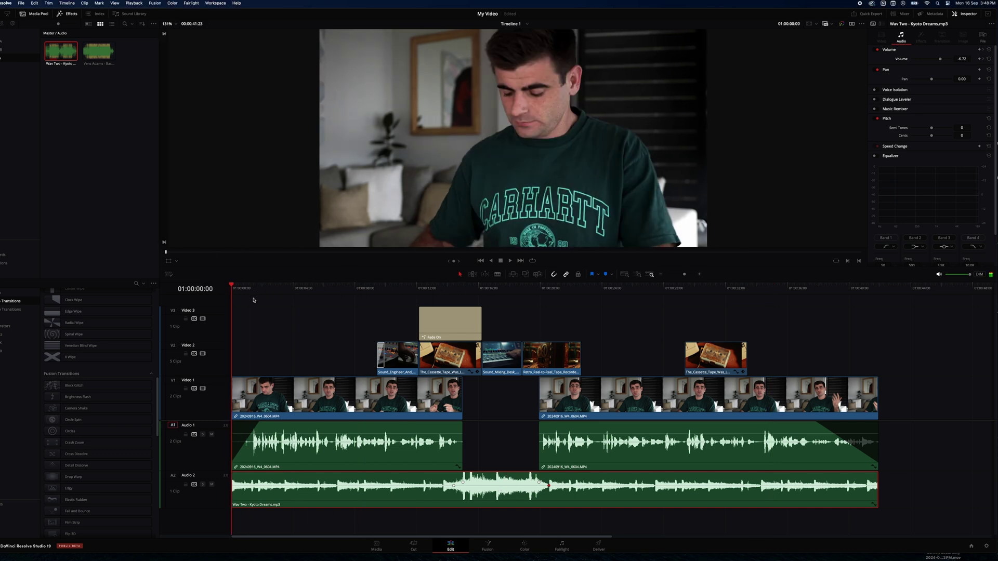
pyautogui.press('i')
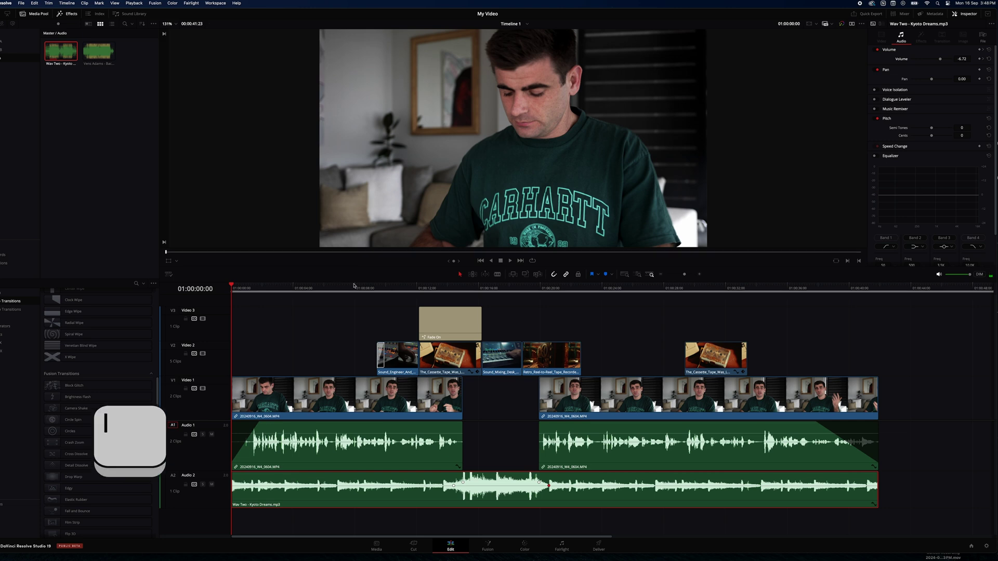
pyautogui.moveTo(409, 289); pyautogui.dragTo(877, 296)
pyautogui.press('o')
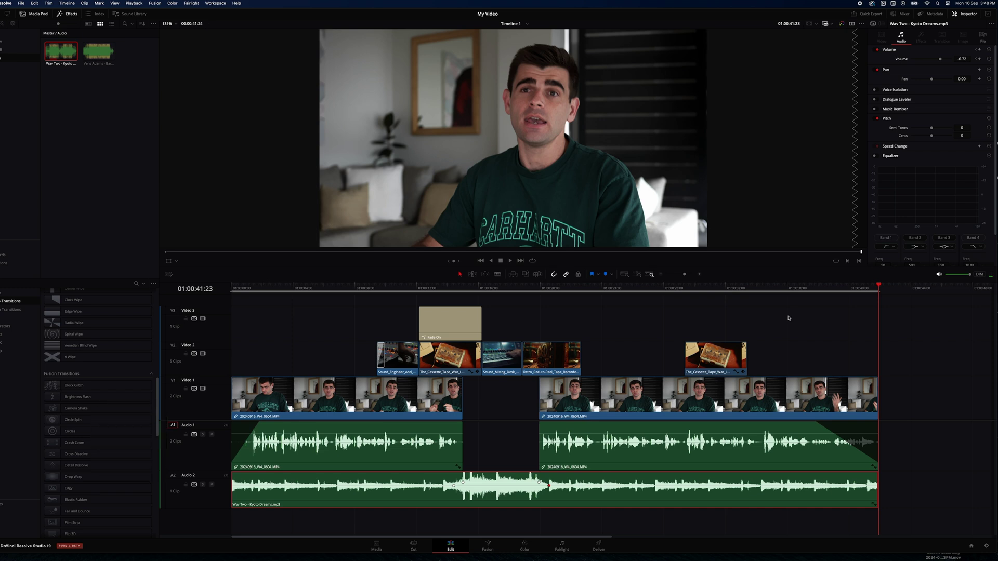
pyautogui.click(599, 545)
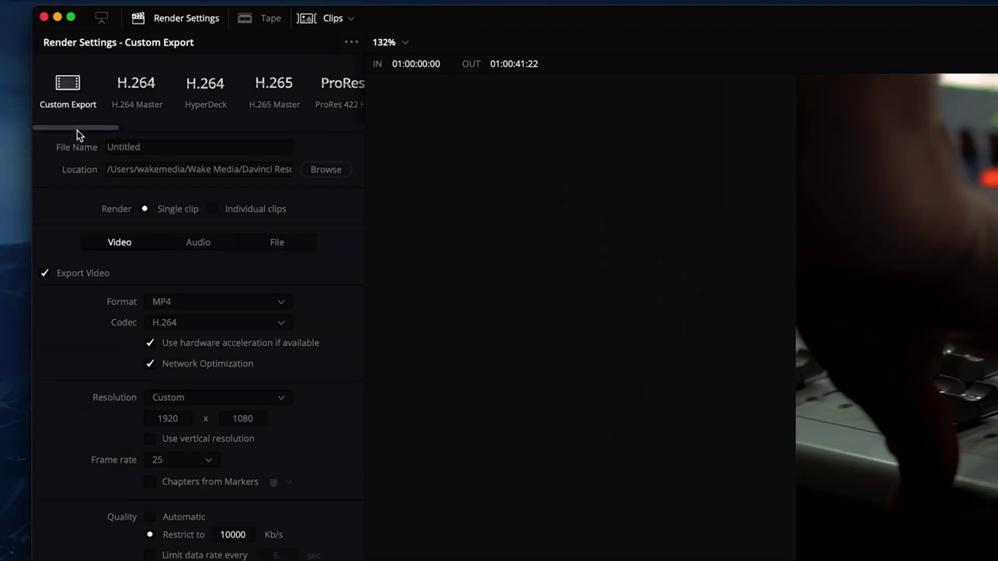
# Step: Name the render 'My Video' and confirm its save destination
pyautogui.hscroll(2, 21, 60)
pyautogui.moveTo(86, 129); pyautogui.dragTo(64, 120)
pyautogui.click(193, 147)
pyautogui.write('My Video')
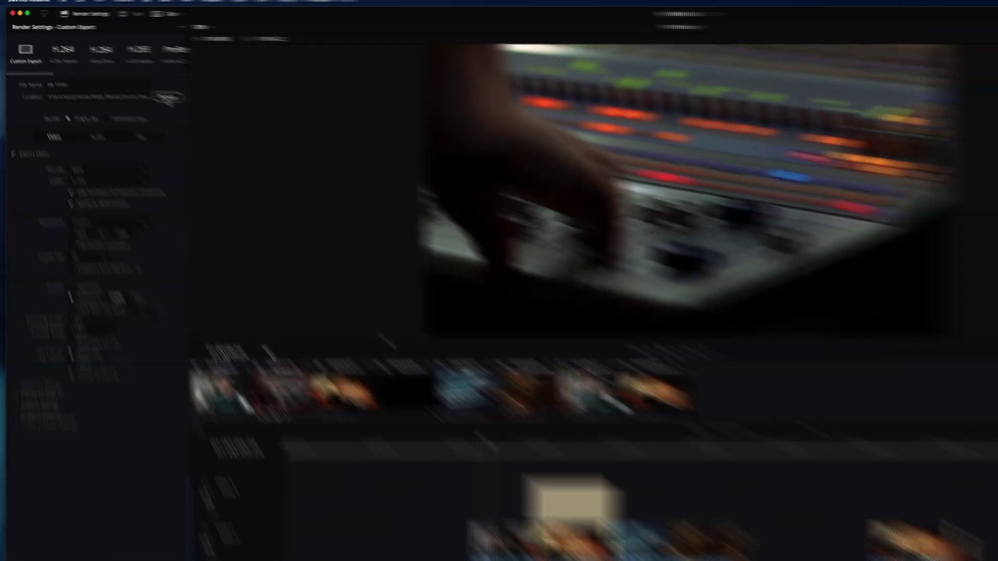
pyautogui.click(168, 97)
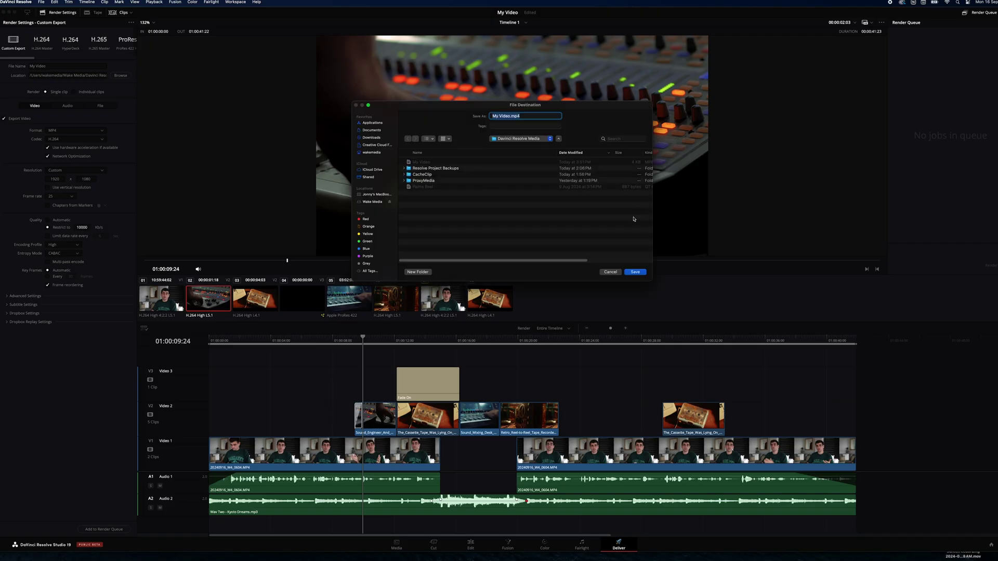
pyautogui.click(635, 273)
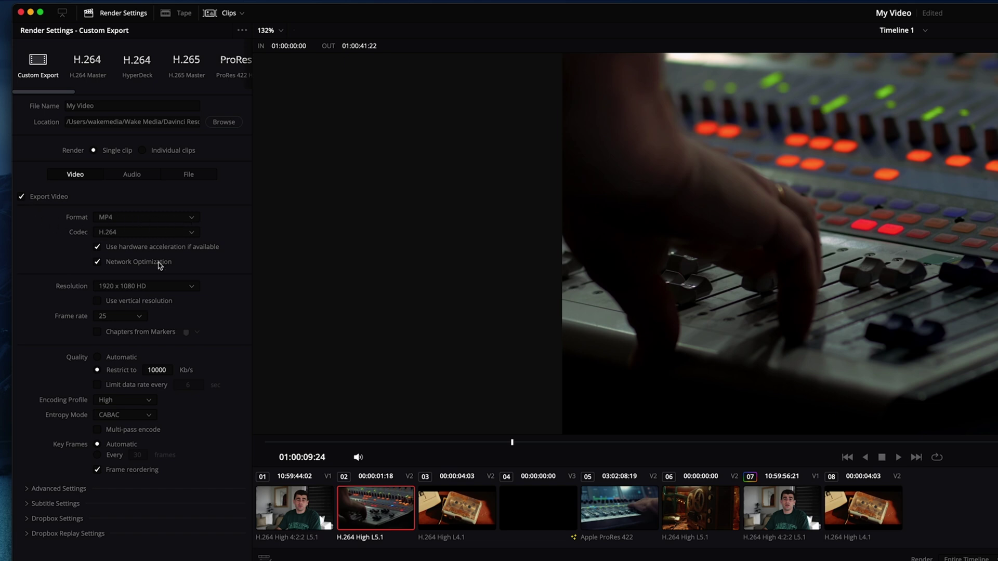
# Step: Check the output resolution list without changing it and apply the H.264 Master render preset
pyautogui.click(190, 288)
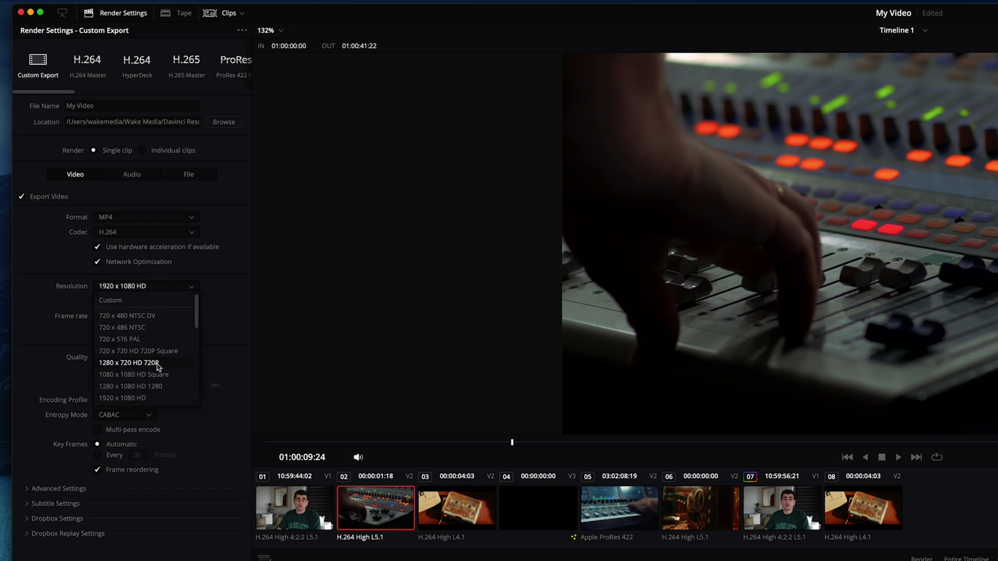
pyautogui.scroll(-3, 182, 358)
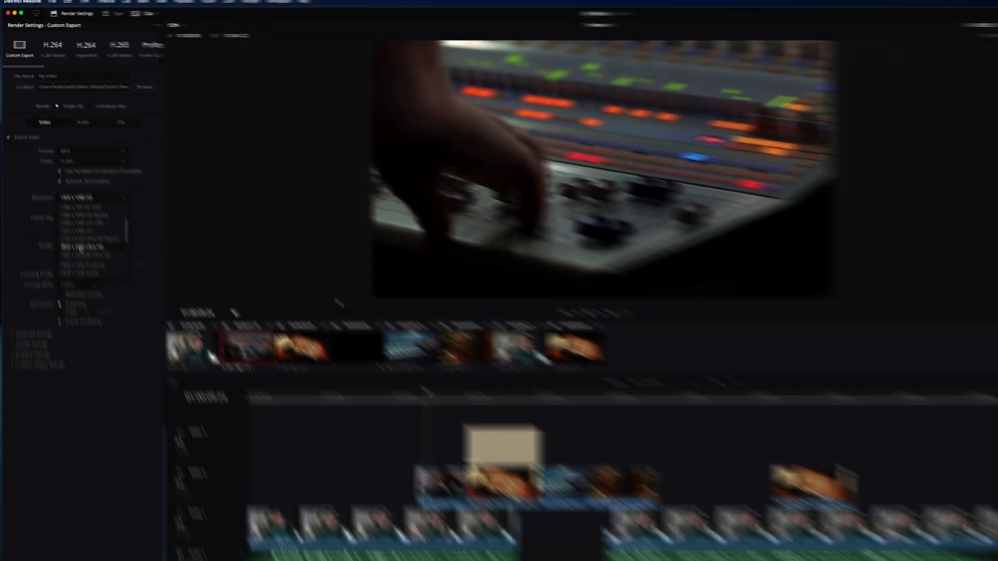
pyautogui.press('Escape')
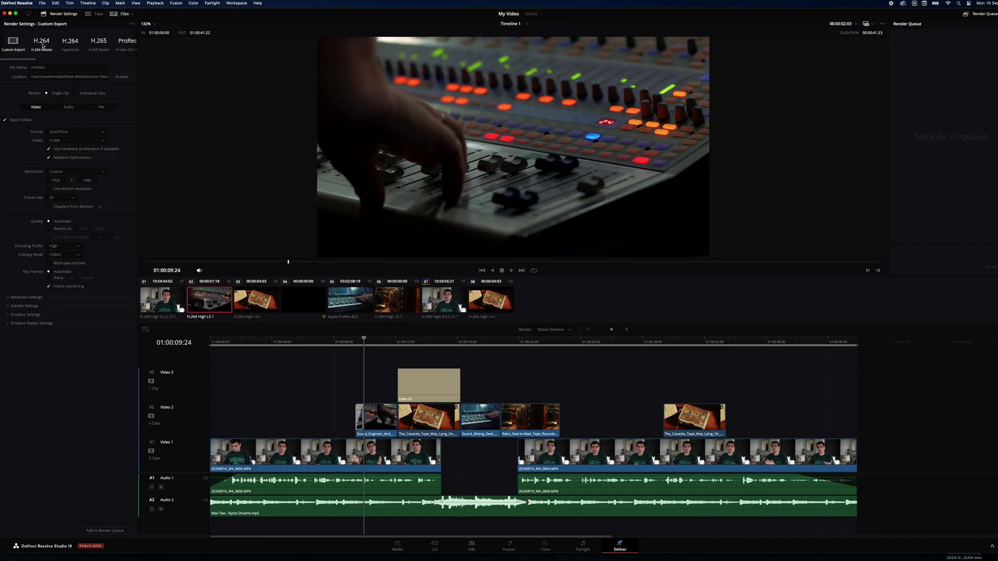
pyautogui.click(42, 45)
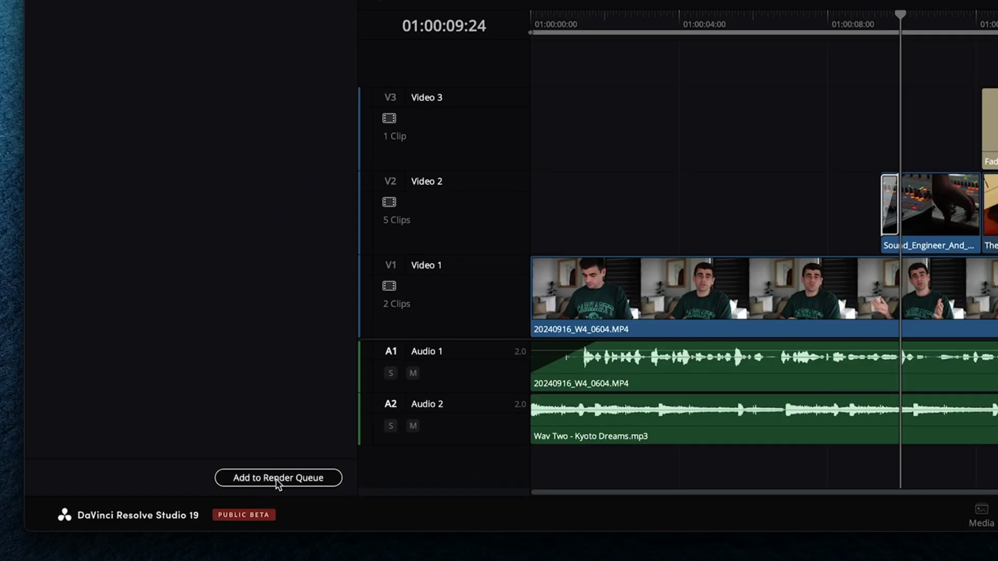
# Step: Add Timeline 1 to the render queue as Job 1, an H.264 render of My Video
pyautogui.click(276, 478)
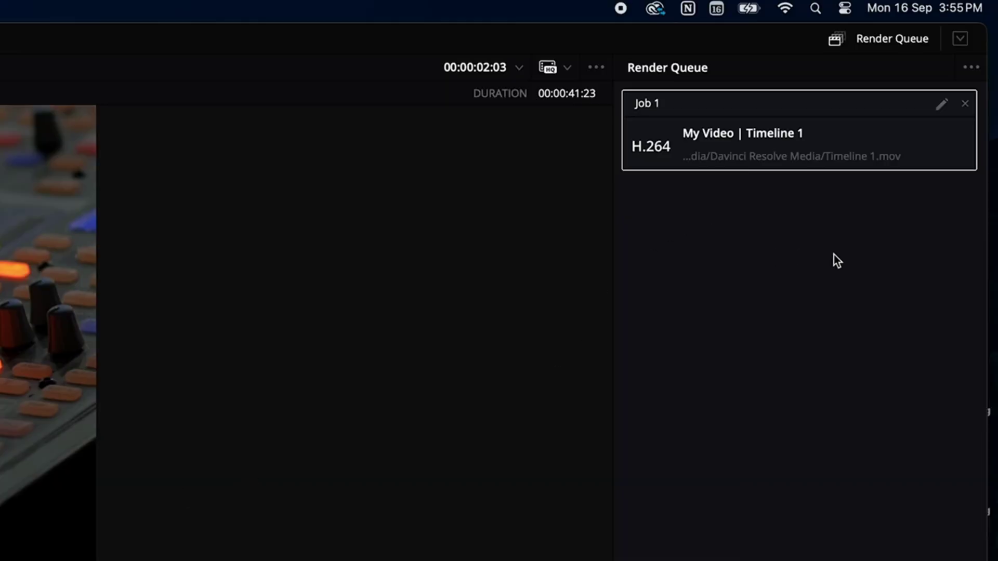